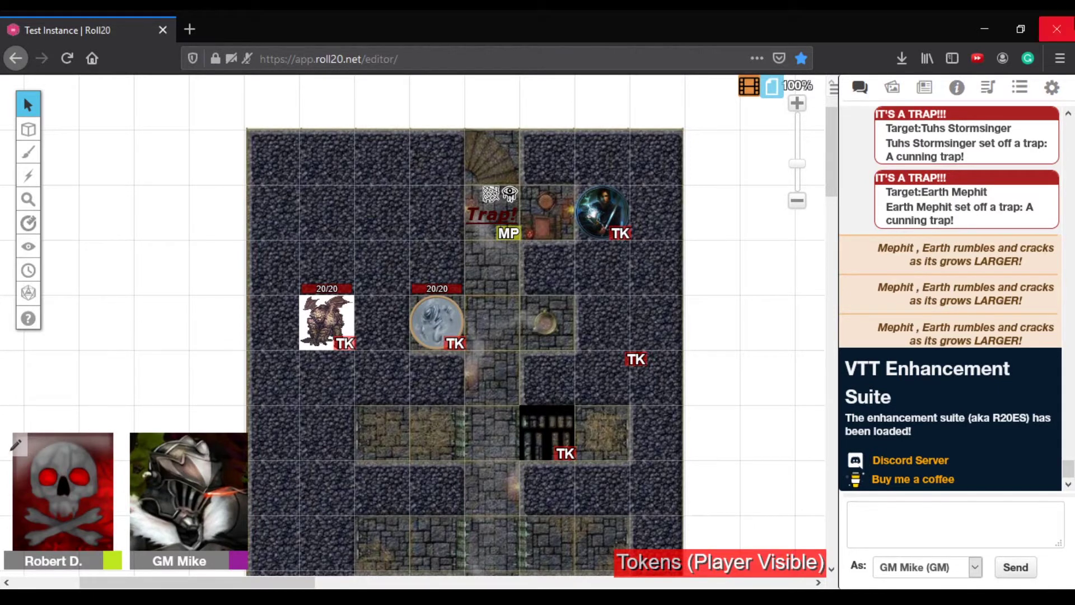
# Step: Open the "Its a Creature!" character from the journal and make its window taller and narrower
pyautogui.click(924, 88)
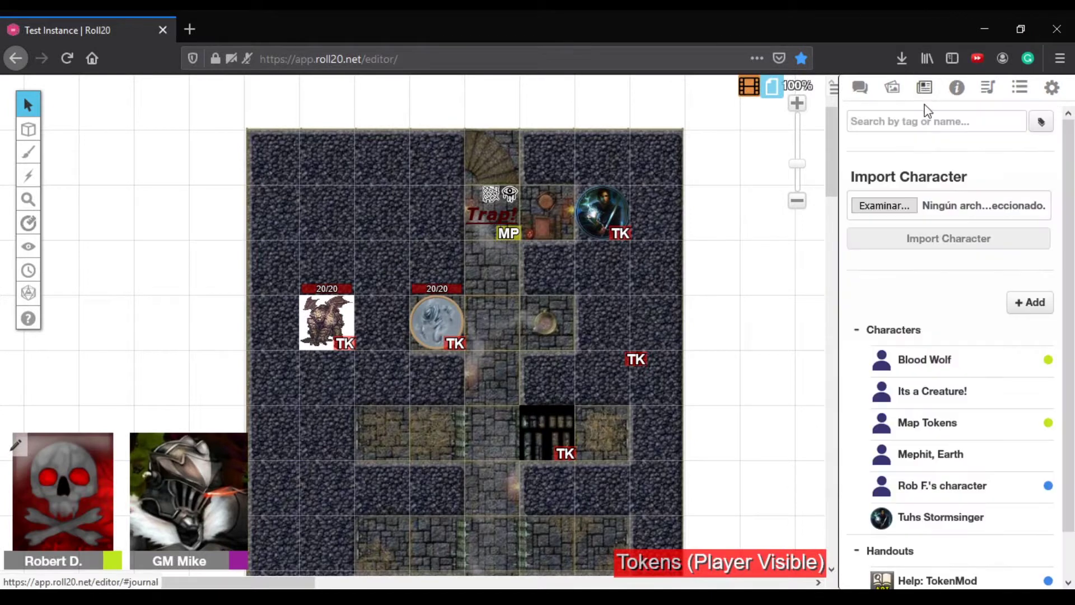
pyautogui.scroll(-1, 972, 211)
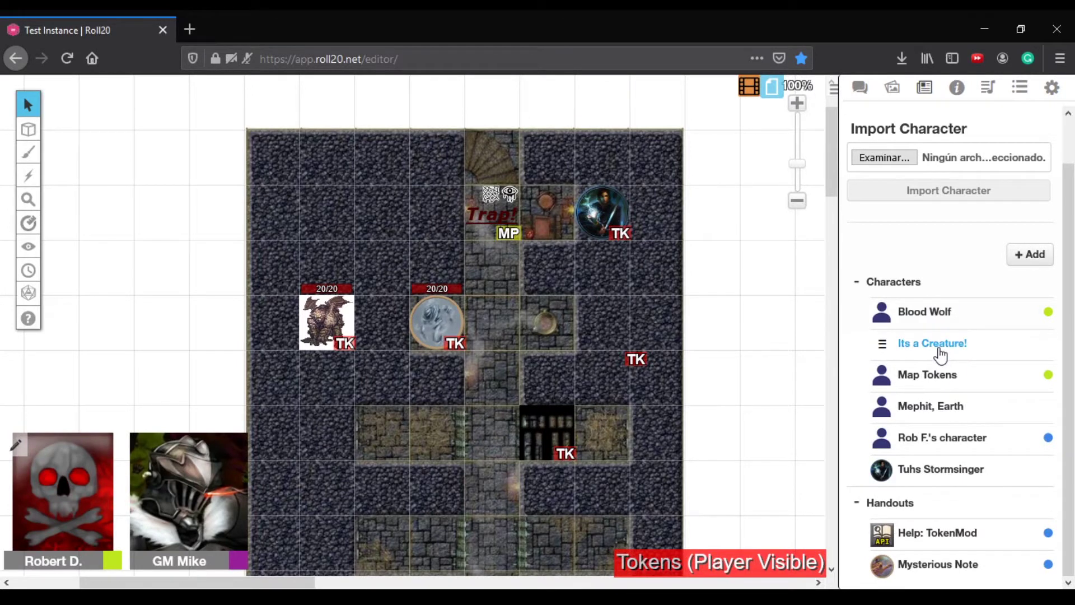
pyautogui.click(939, 350)
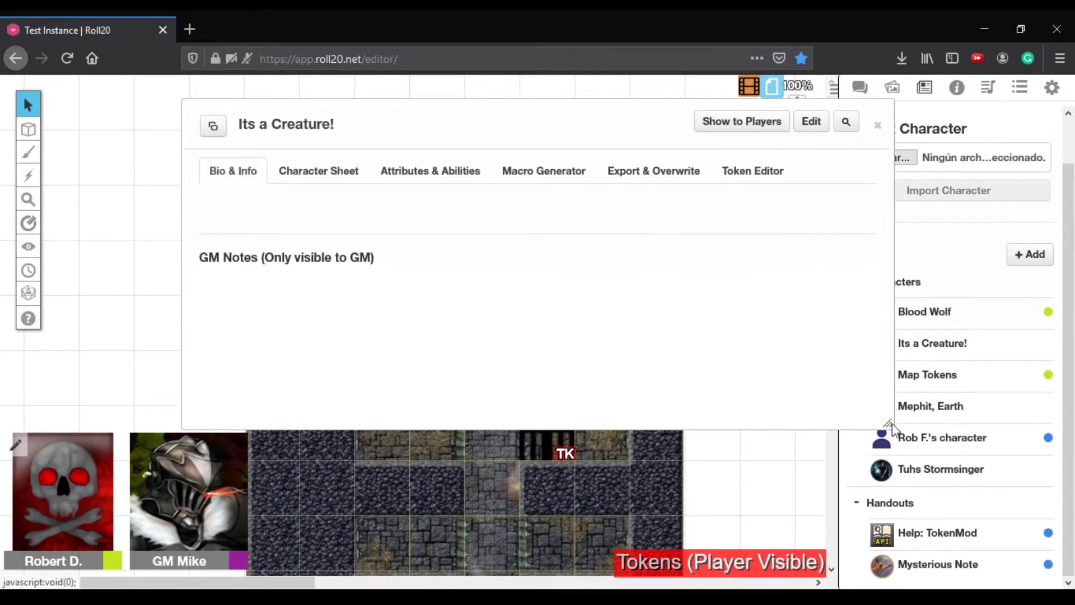
pyautogui.moveTo(888, 423); pyautogui.dragTo(681, 497)
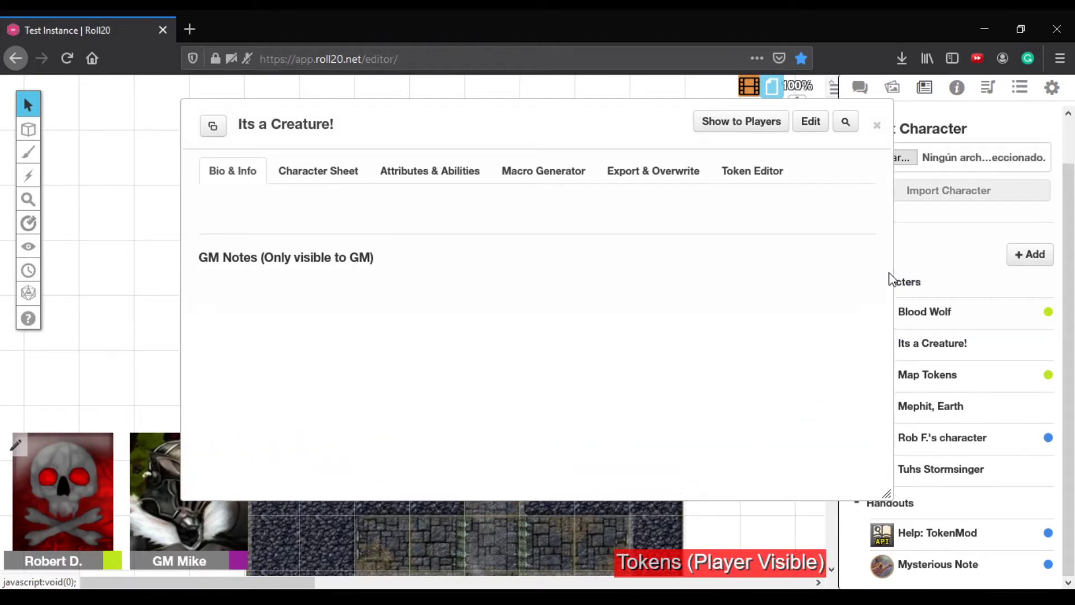
pyautogui.moveTo(888, 271); pyautogui.dragTo(781, 288)
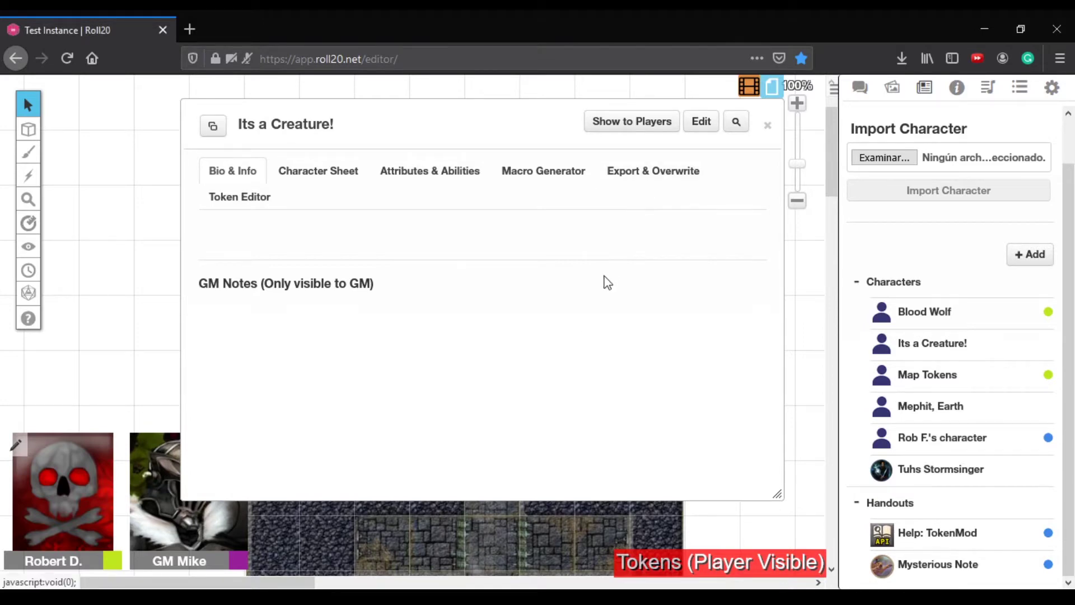
# Step: Look over the creature's Macro Generator, Bio & Info and Export & Overwrite pages
pyautogui.click(539, 174)
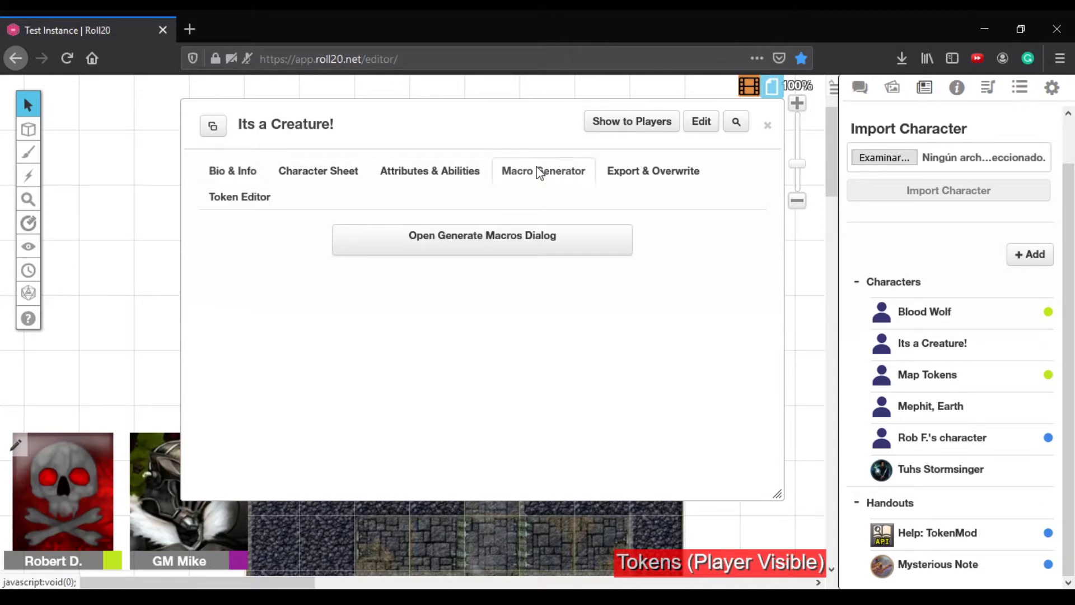
pyautogui.click(240, 174)
pyautogui.click(677, 181)
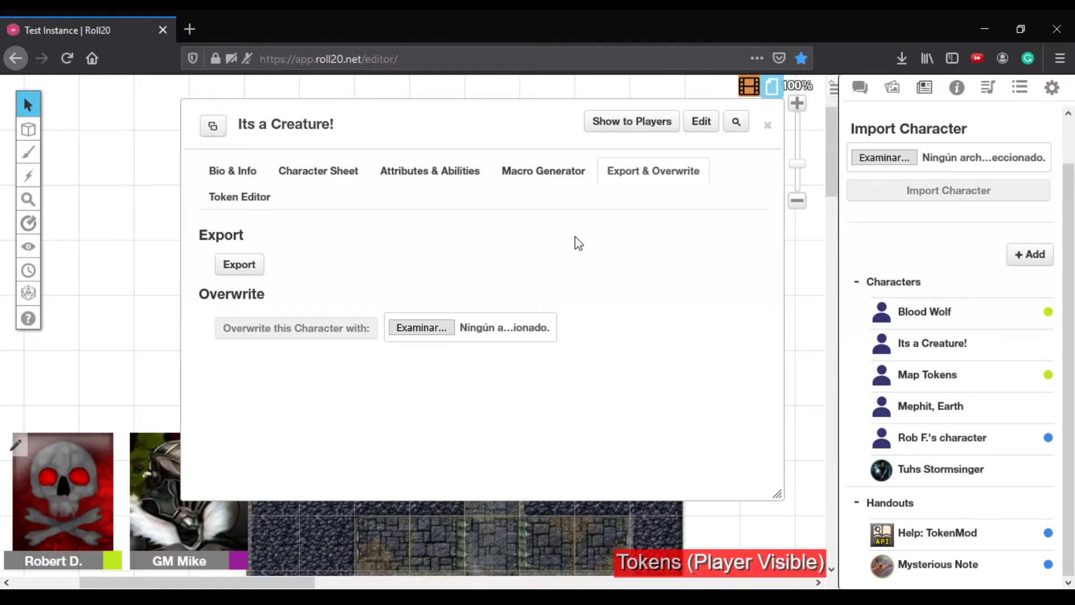
pyautogui.click(253, 175)
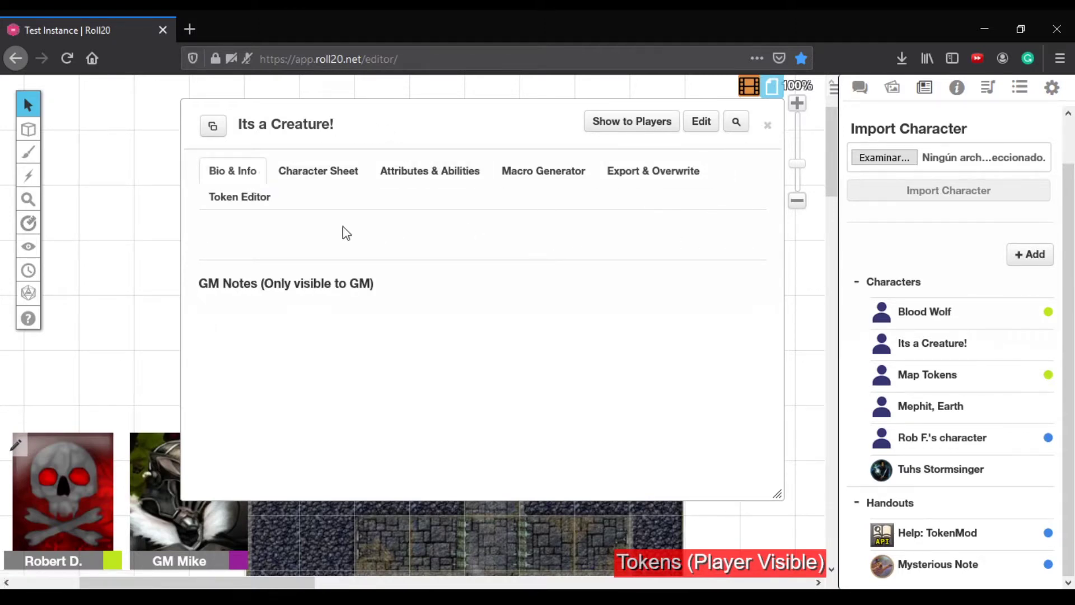
# Step: Show the creature's Token Editor and reposition and enlarge the window so both columns of settings fit
pyautogui.click(263, 196)
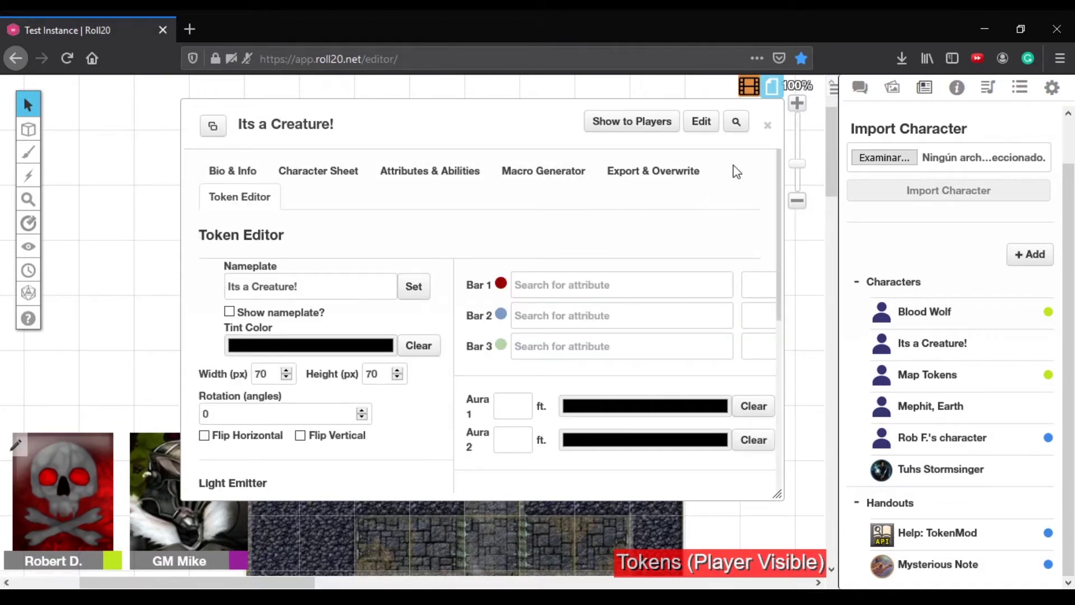
pyautogui.moveTo(566, 107); pyautogui.dragTo(511, 83)
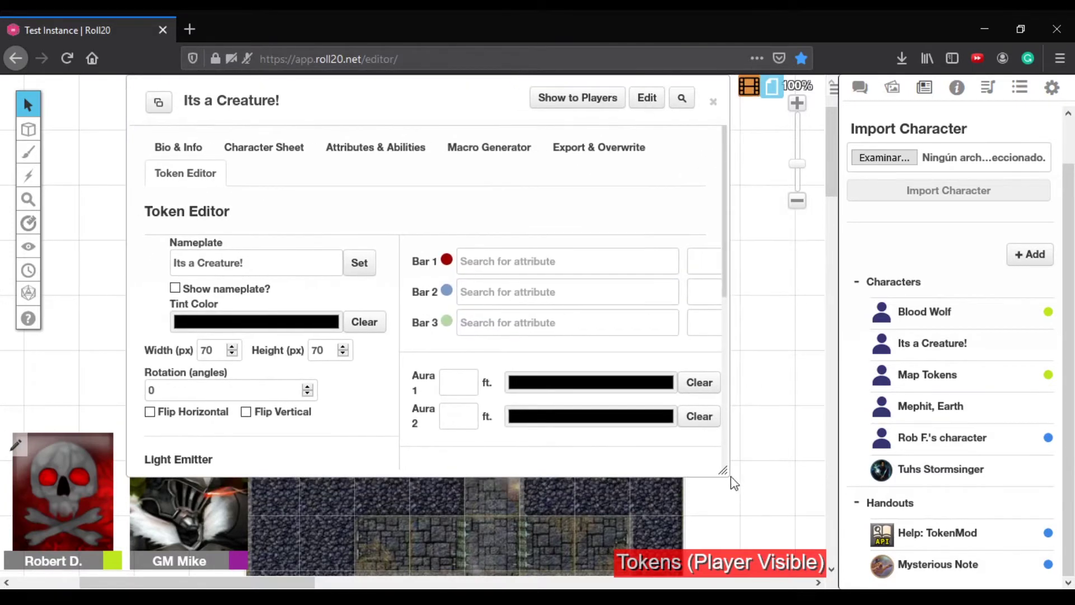
pyautogui.moveTo(729, 472); pyautogui.dragTo(851, 560)
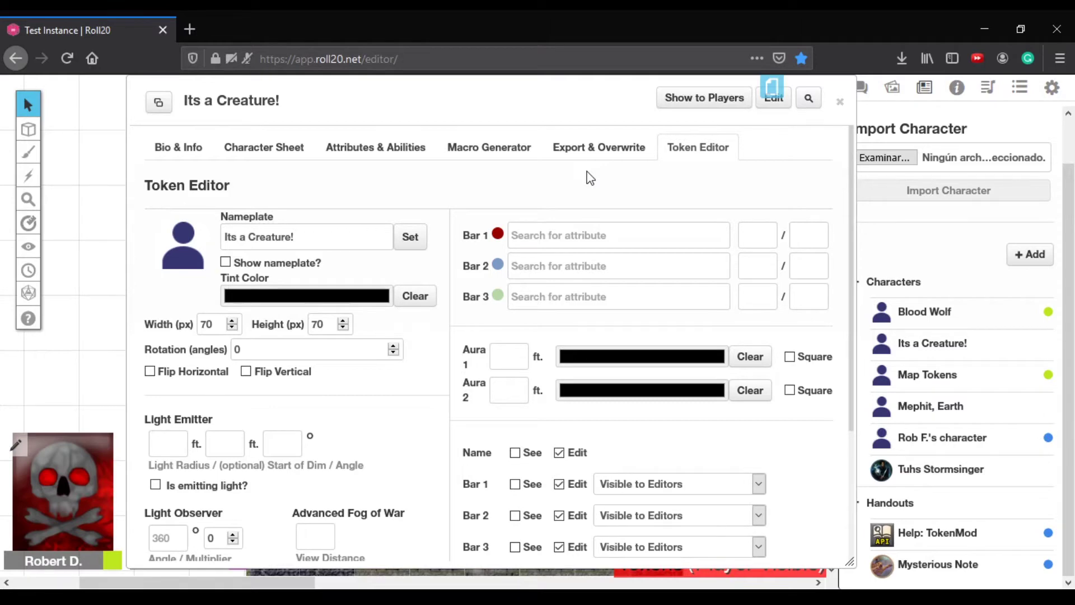
# Step: Review the creature's token settings for nameplate, bars, auras, light and permissions, including the update options, and close the character
pyautogui.scroll(-3, 592, 179)
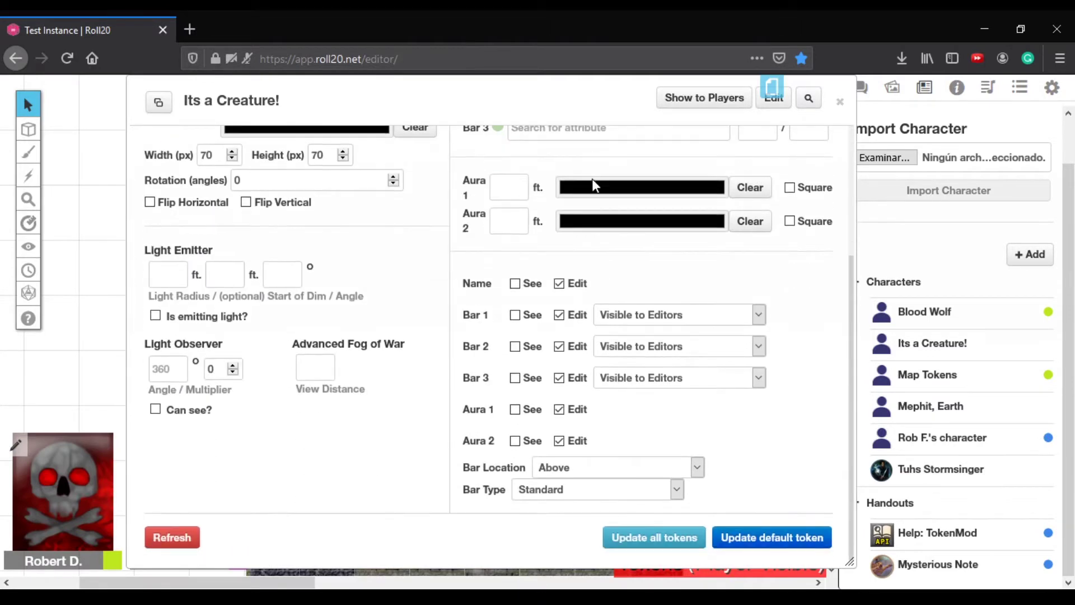
pyautogui.scroll(3, 538, 266)
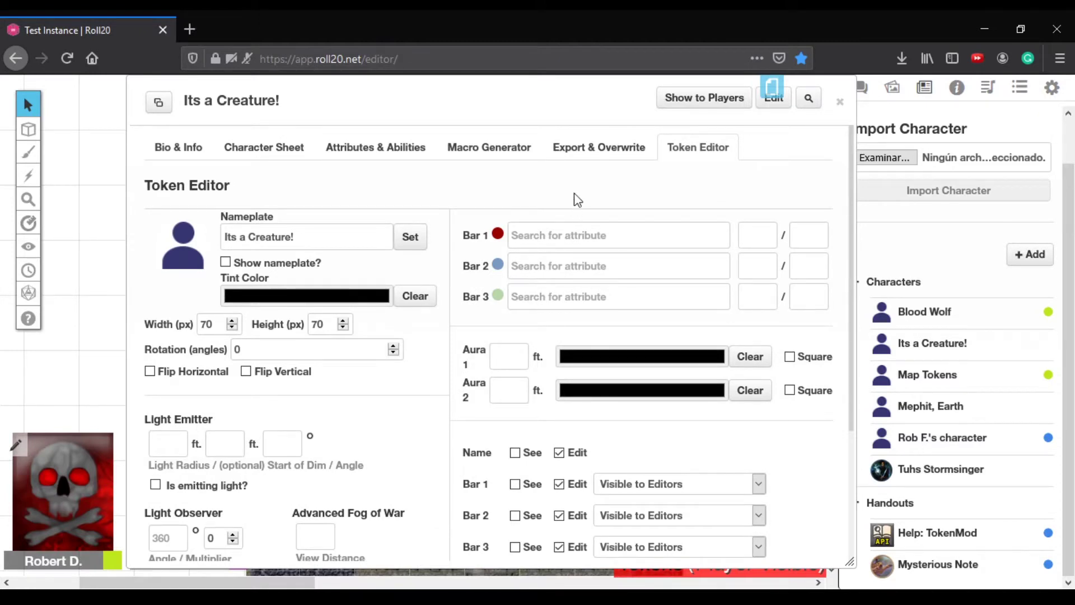
pyautogui.scroll(-3, 577, 200)
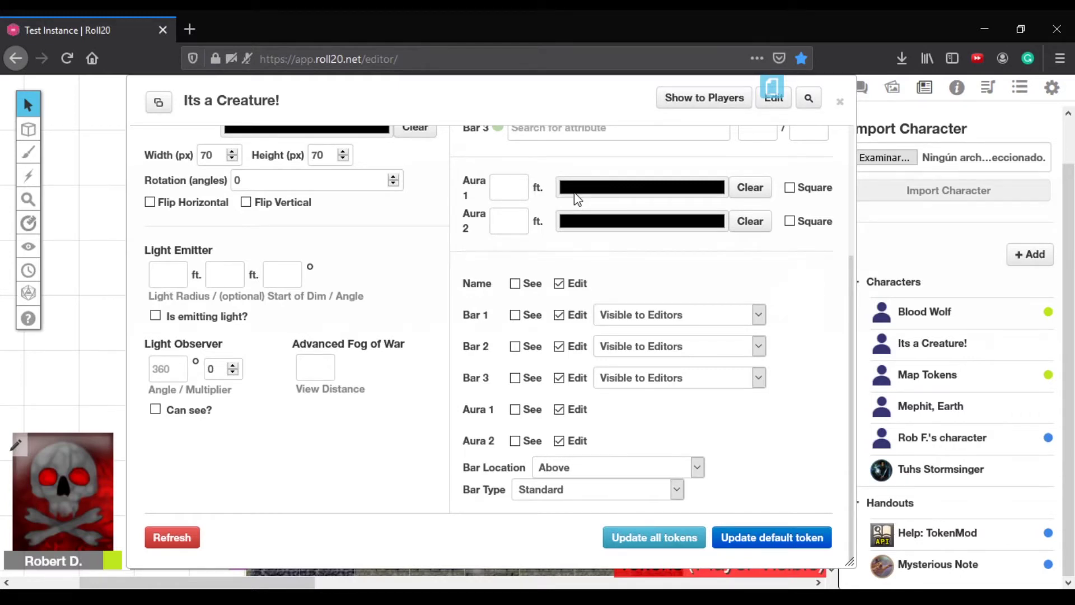
pyautogui.scroll(3, 577, 199)
pyautogui.scroll(-3, 576, 199)
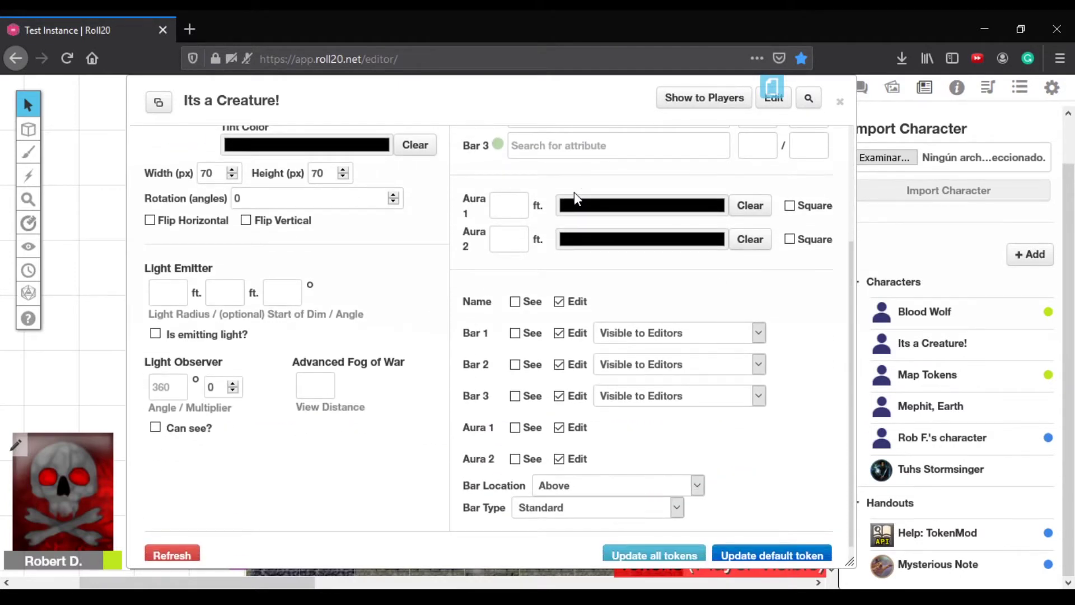
pyautogui.scroll(-1, 574, 195)
pyautogui.scroll(3, 575, 197)
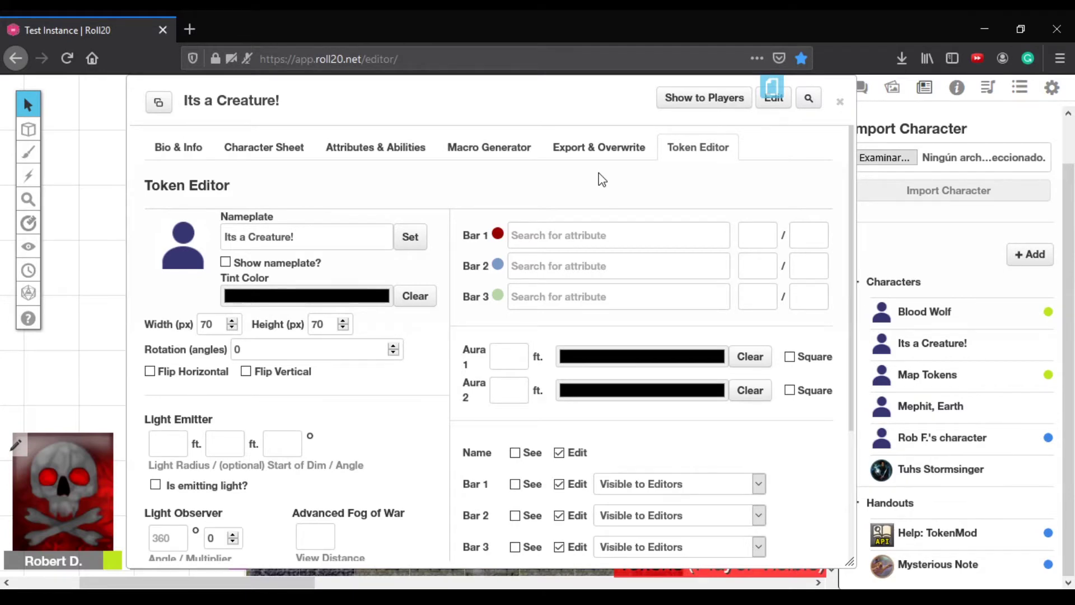
pyautogui.scroll(-3, 602, 180)
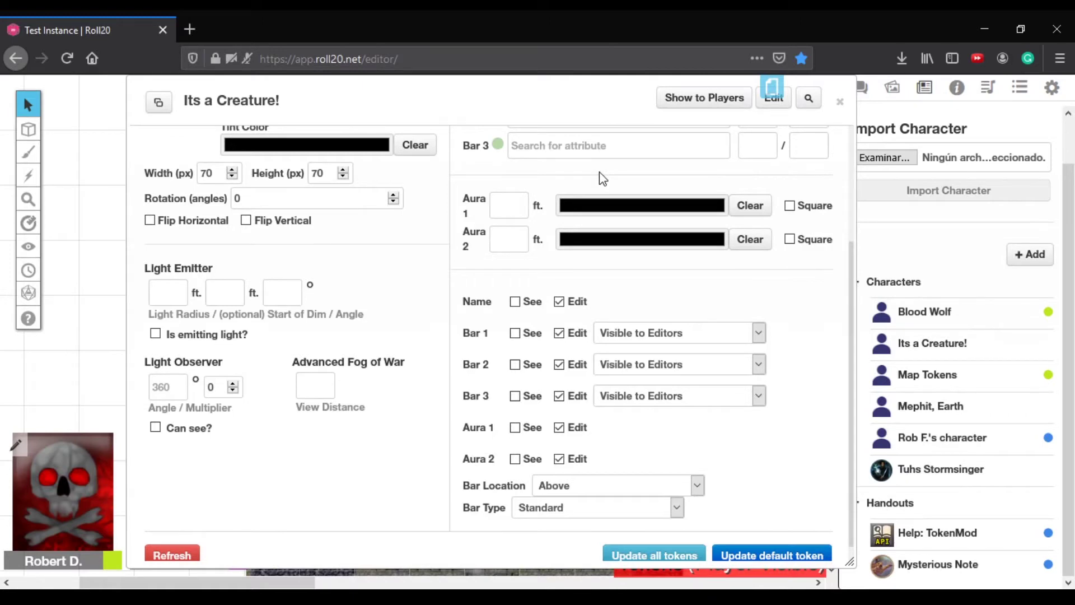
pyautogui.scroll(3, 677, 165)
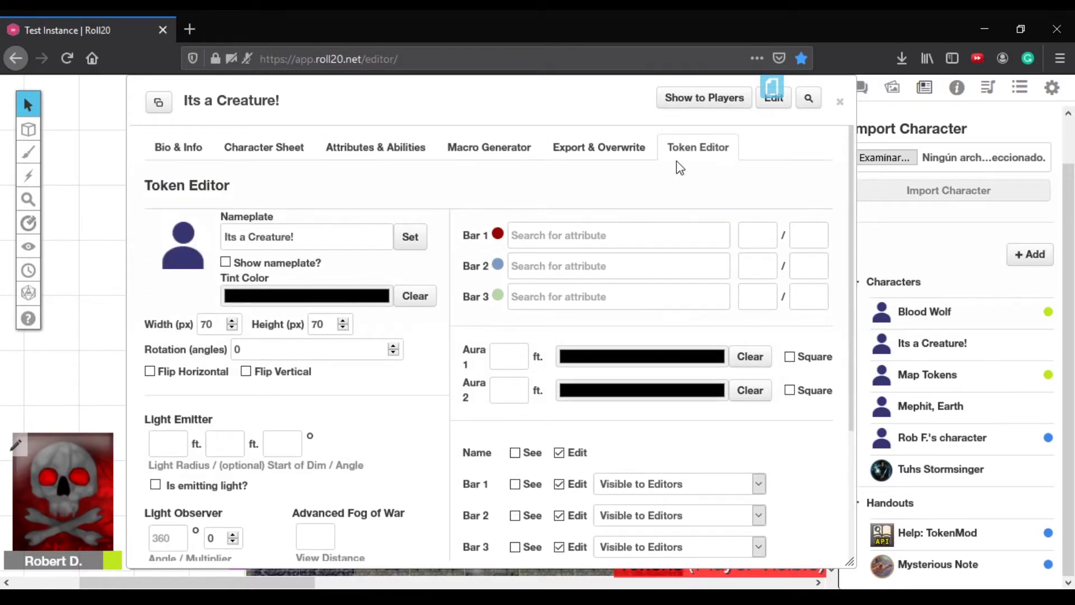
pyautogui.scroll(-3, 676, 161)
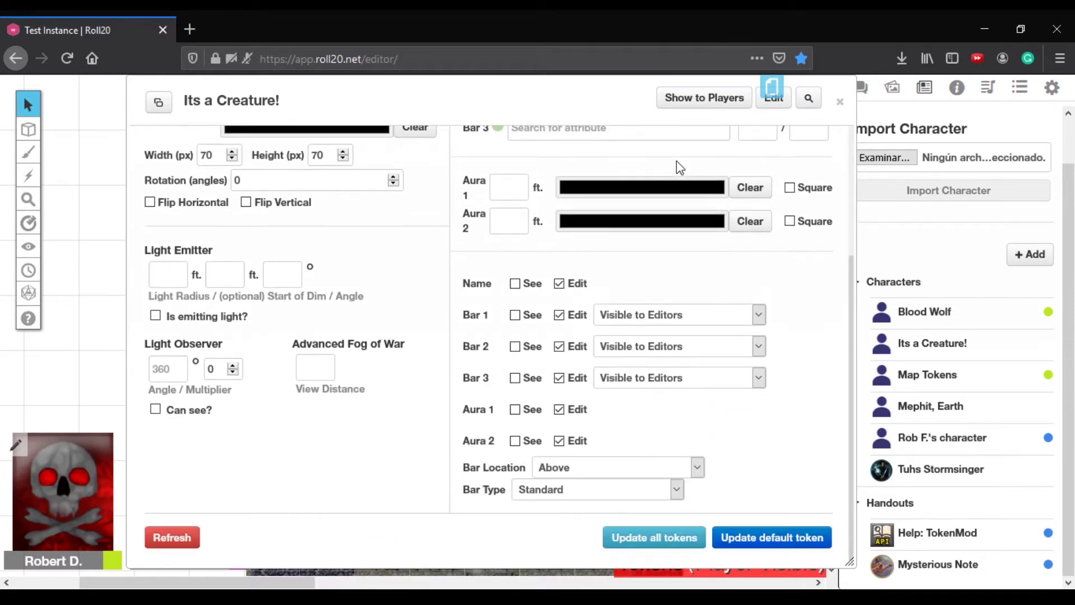
pyautogui.scroll(3, 775, 183)
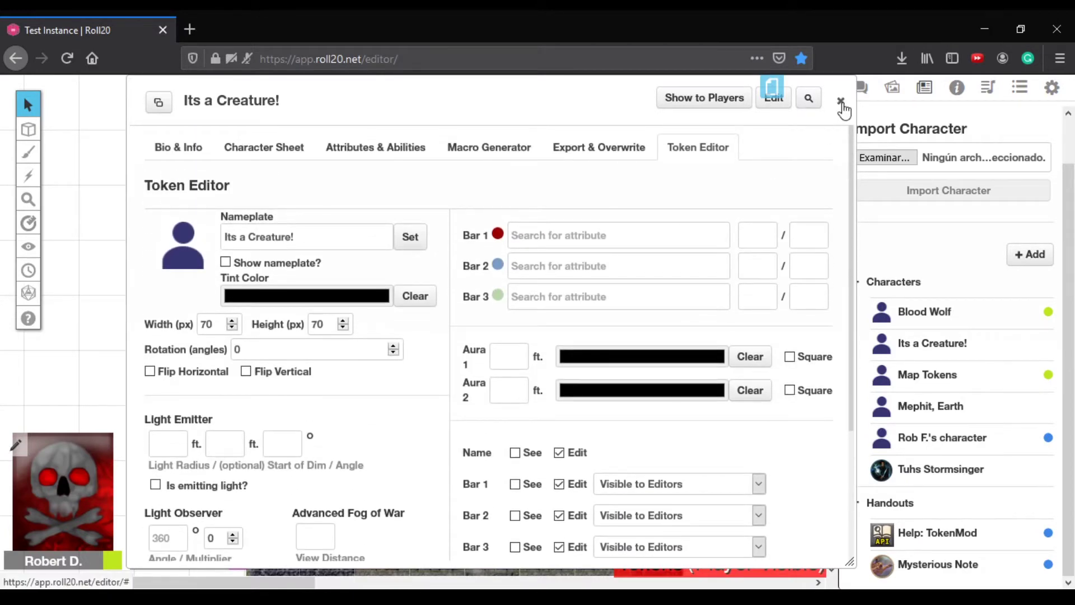
pyautogui.click(841, 103)
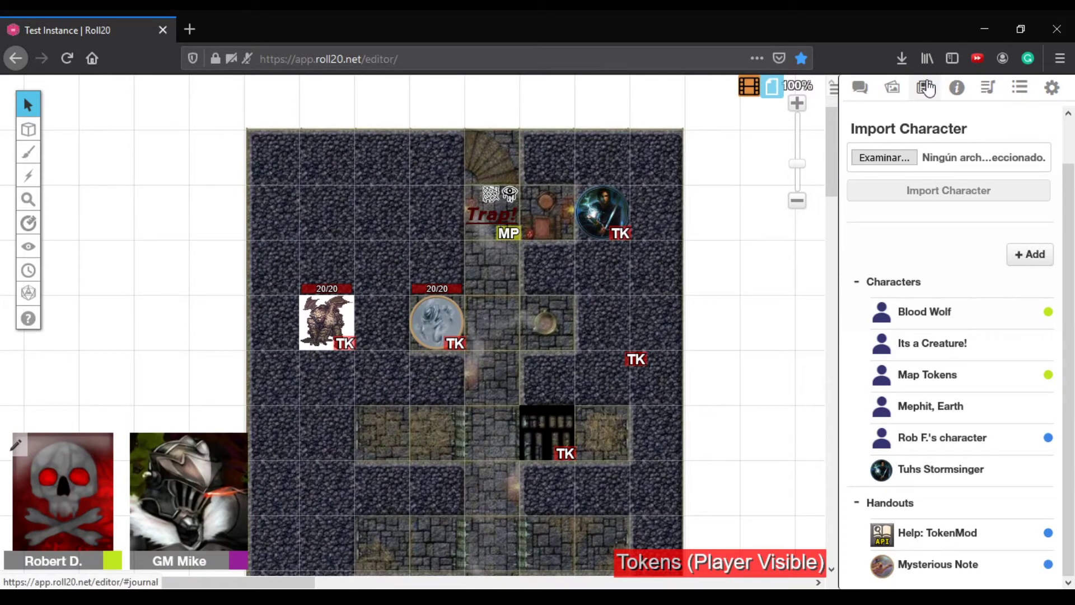
# Step: Examine the game's macros, decks and rollable tables, including the macro import/export and rollable table import options
pyautogui.click(1053, 94)
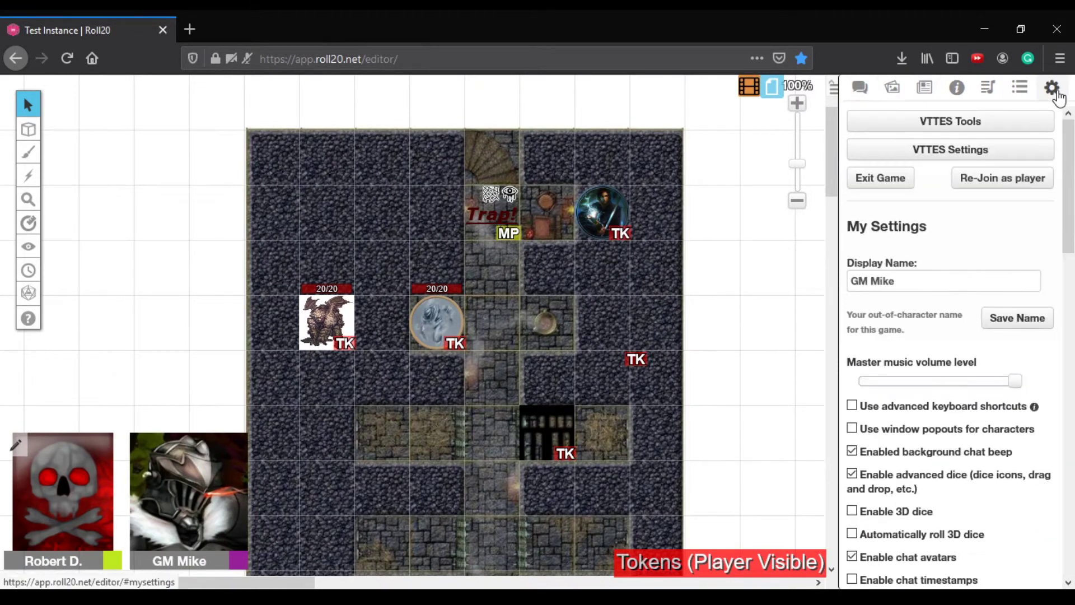
pyautogui.click(1021, 92)
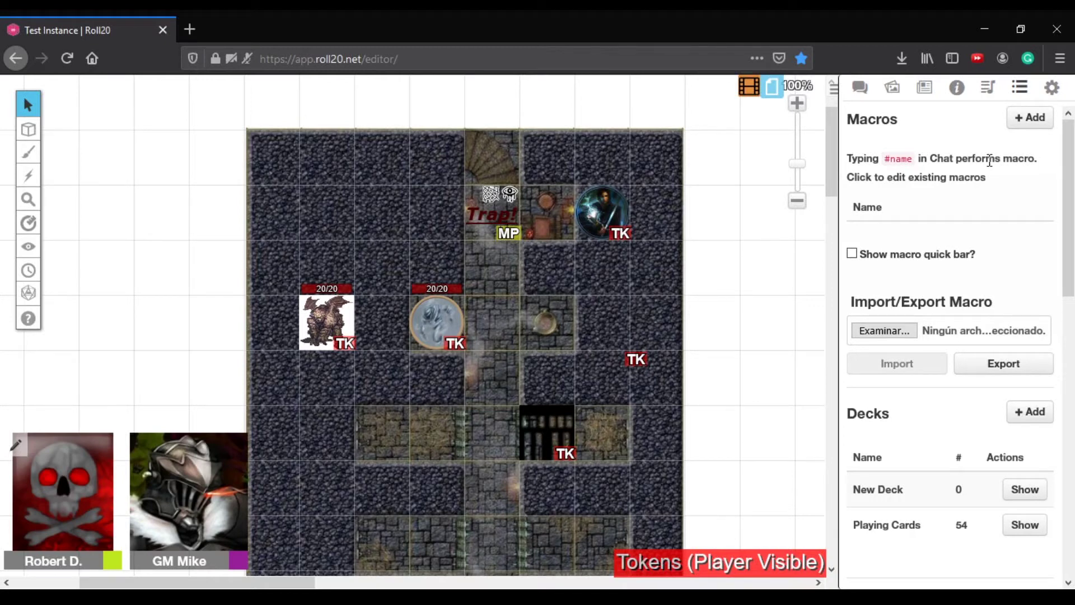
pyautogui.scroll(-3, 1034, 205)
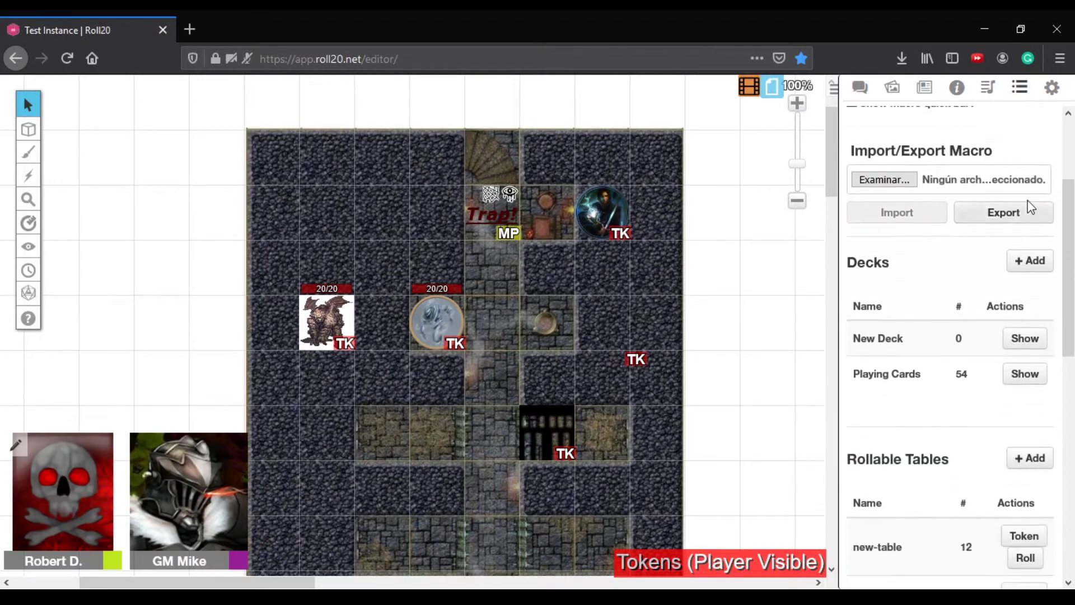
pyautogui.scroll(-10, 958, 251)
pyautogui.scroll(9, 961, 252)
pyautogui.scroll(4, 961, 252)
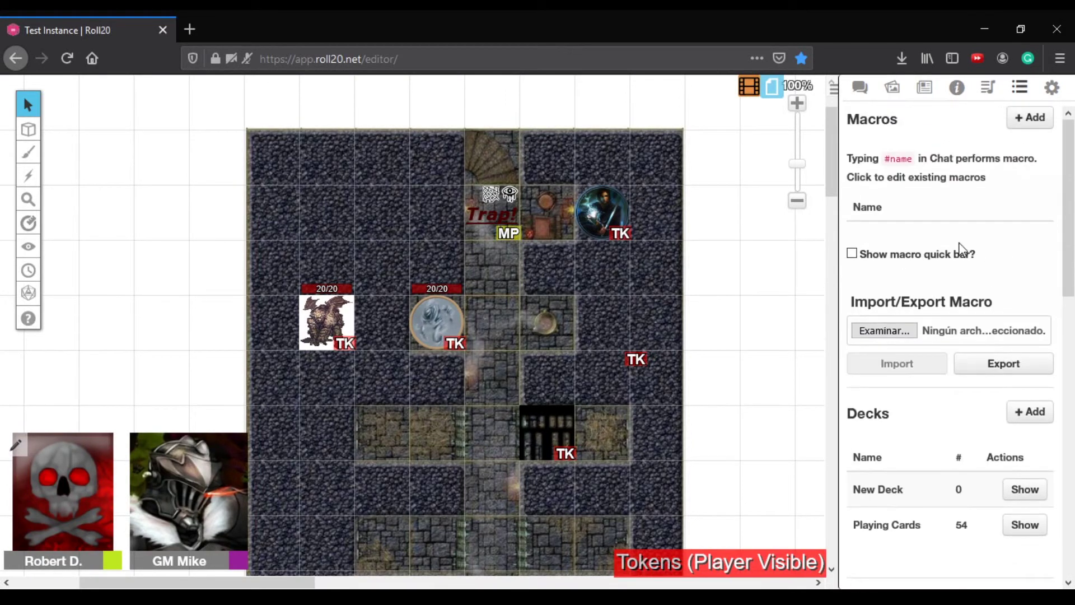
pyautogui.scroll(-8, 961, 251)
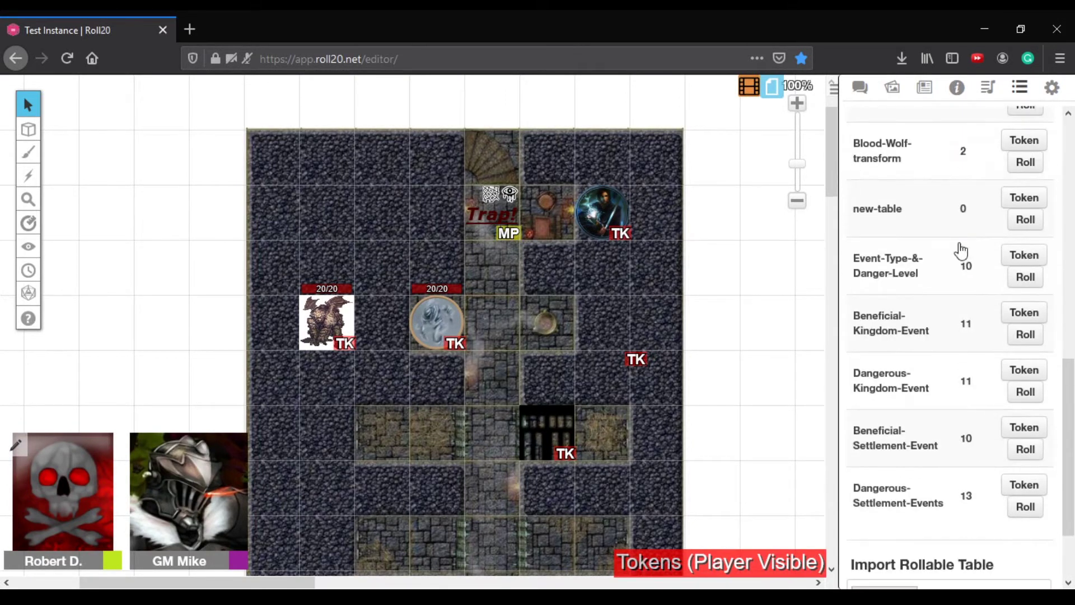
pyautogui.scroll(-2, 961, 251)
pyautogui.scroll(2, 960, 252)
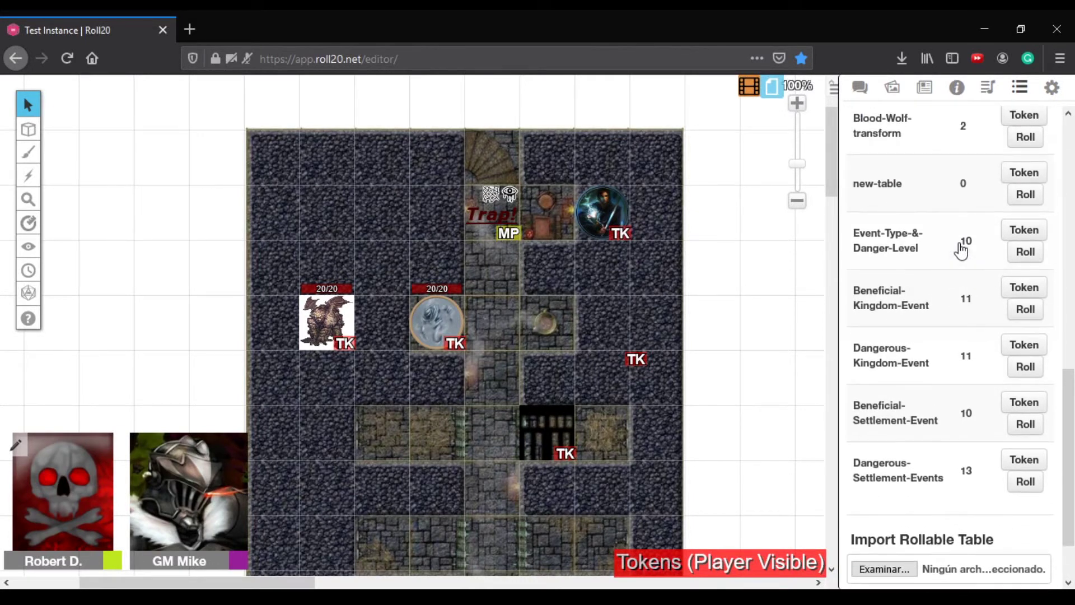
pyautogui.scroll(6, 960, 251)
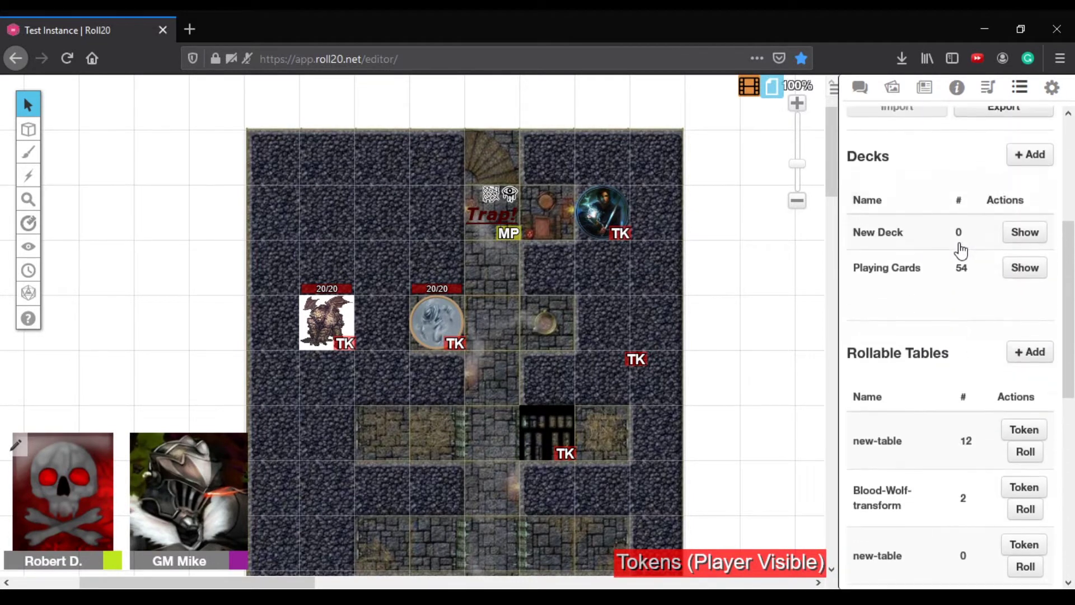
pyautogui.scroll(-6, 961, 251)
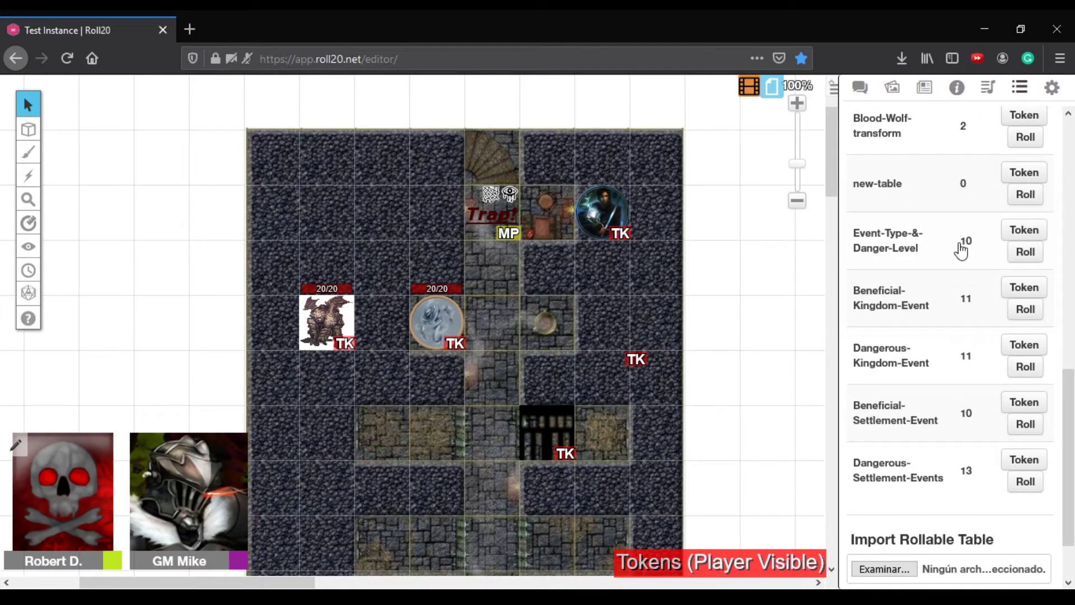
pyautogui.scroll(2, 961, 258)
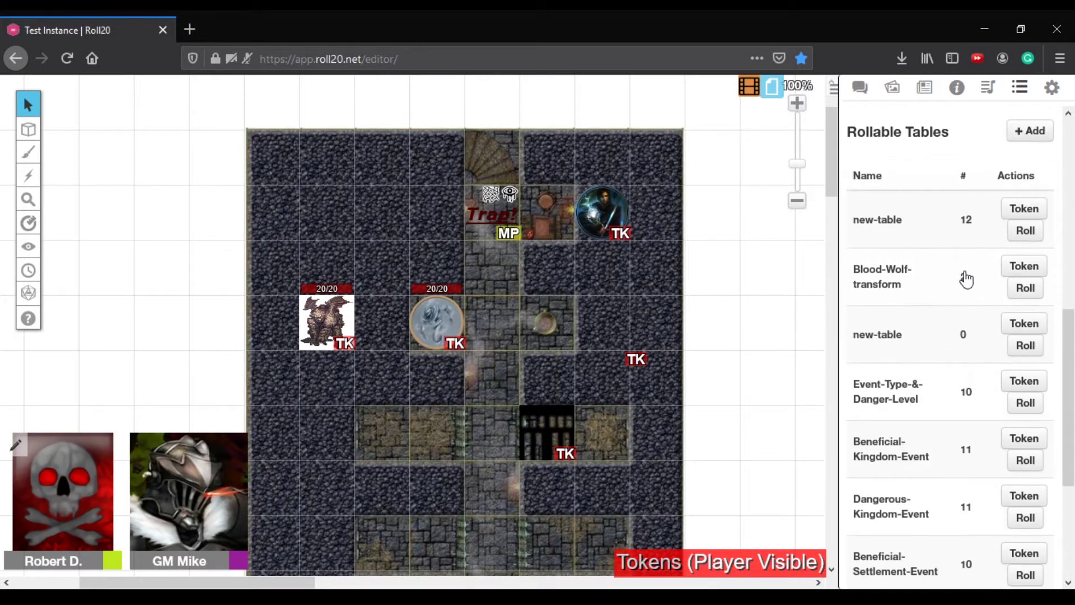
pyautogui.scroll(2, 963, 280)
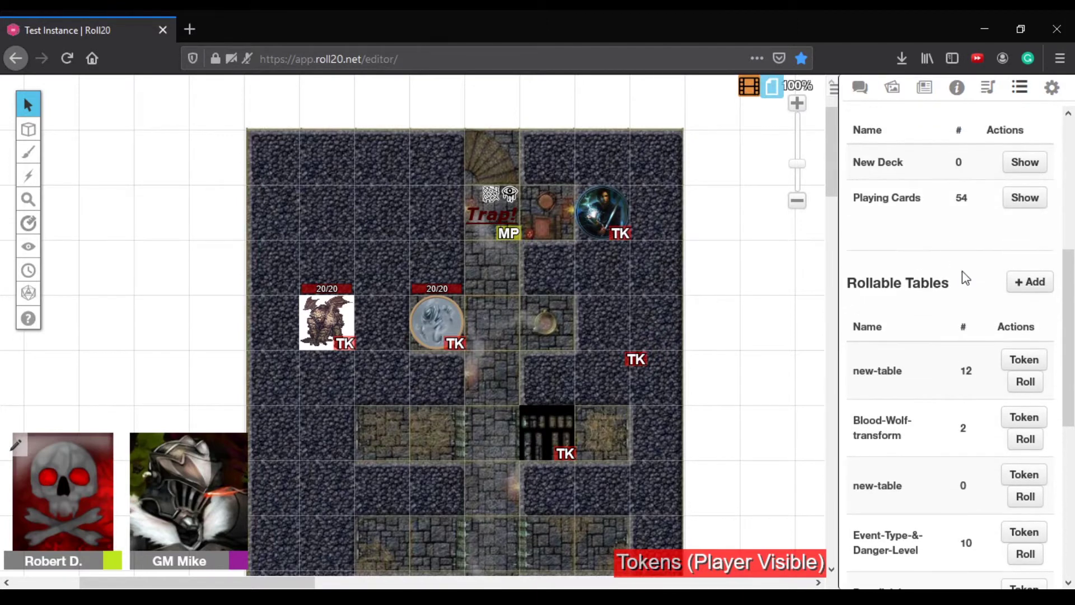
pyautogui.scroll(5, 962, 277)
pyautogui.scroll(-1, 962, 276)
pyautogui.scroll(-9, 962, 271)
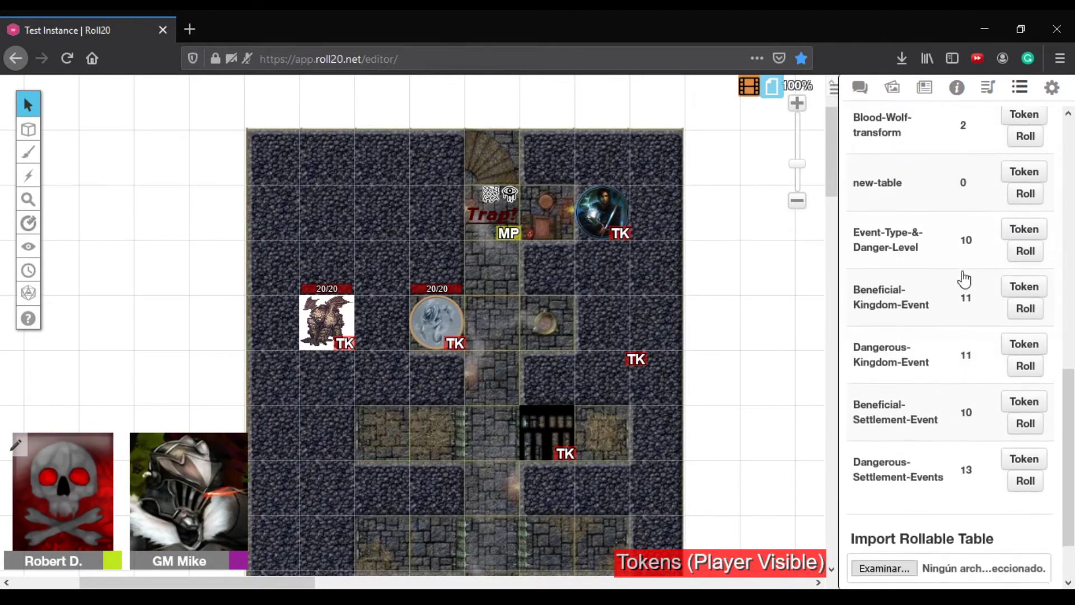
pyautogui.scroll(-2, 963, 277)
pyautogui.scroll(10, 962, 274)
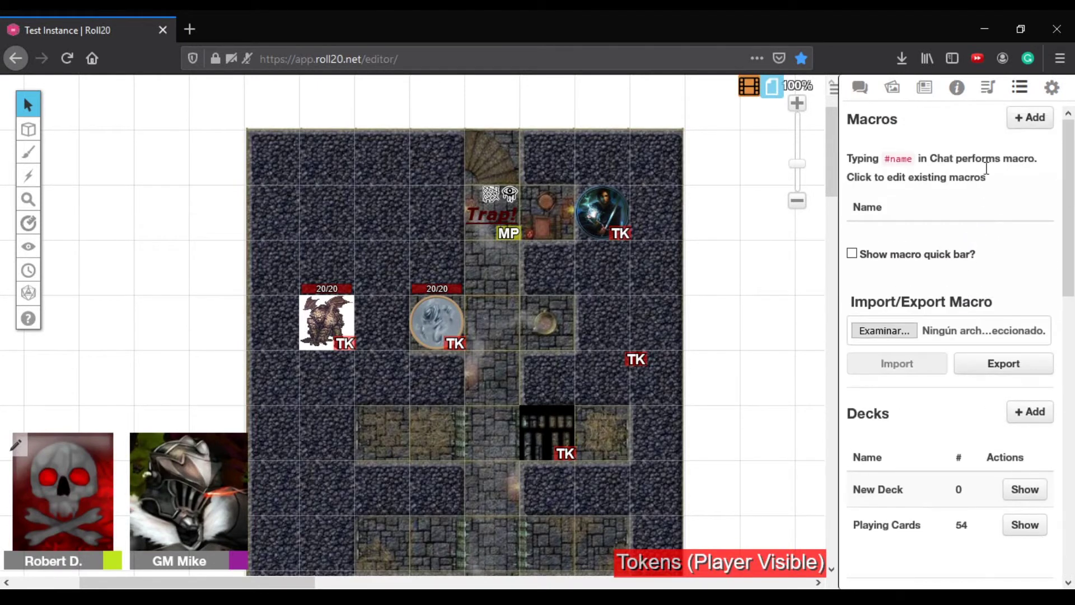
# Step: Look through the game's settings page, from the VTTES options and My Settings down to Game Settings and the video and audio chat options
pyautogui.click(1052, 88)
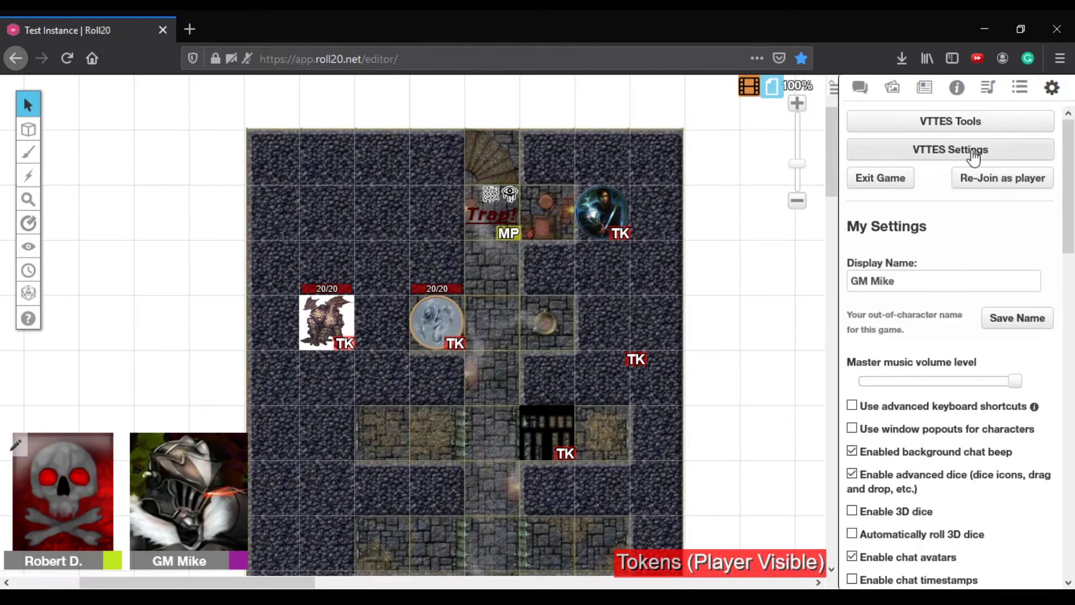
pyautogui.scroll(-8, 964, 213)
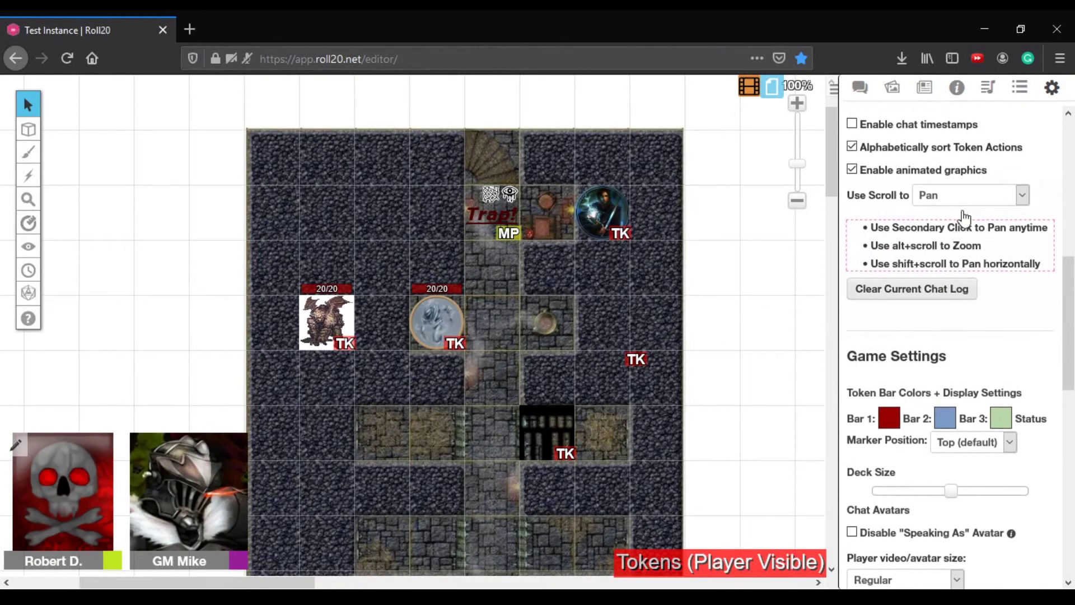
pyautogui.scroll(-8, 963, 216)
pyautogui.scroll(-2, 964, 216)
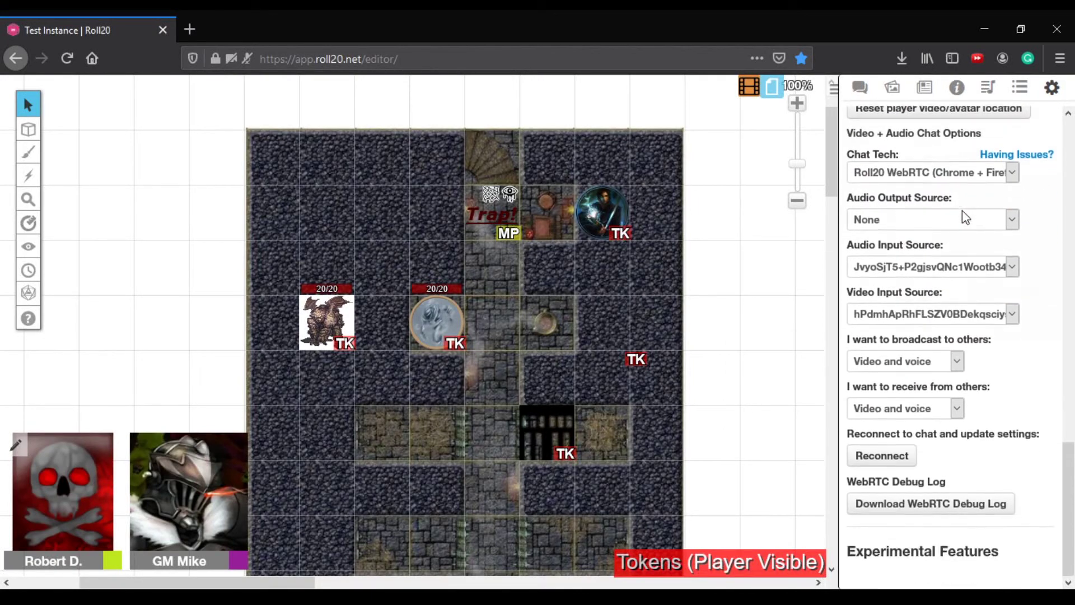
pyautogui.scroll(18, 964, 217)
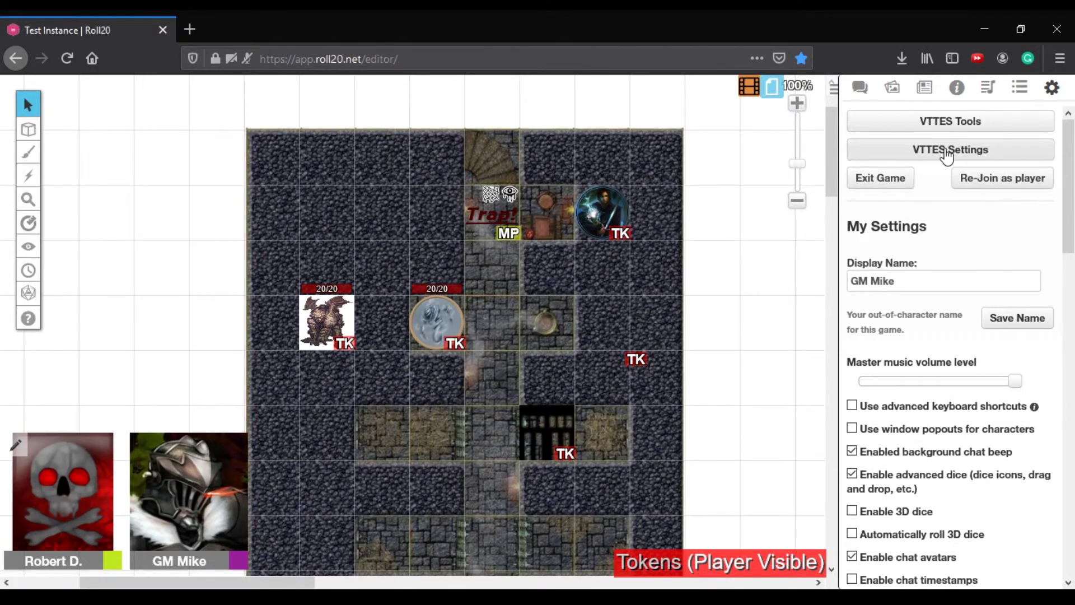
pyautogui.scroll(-3, 970, 211)
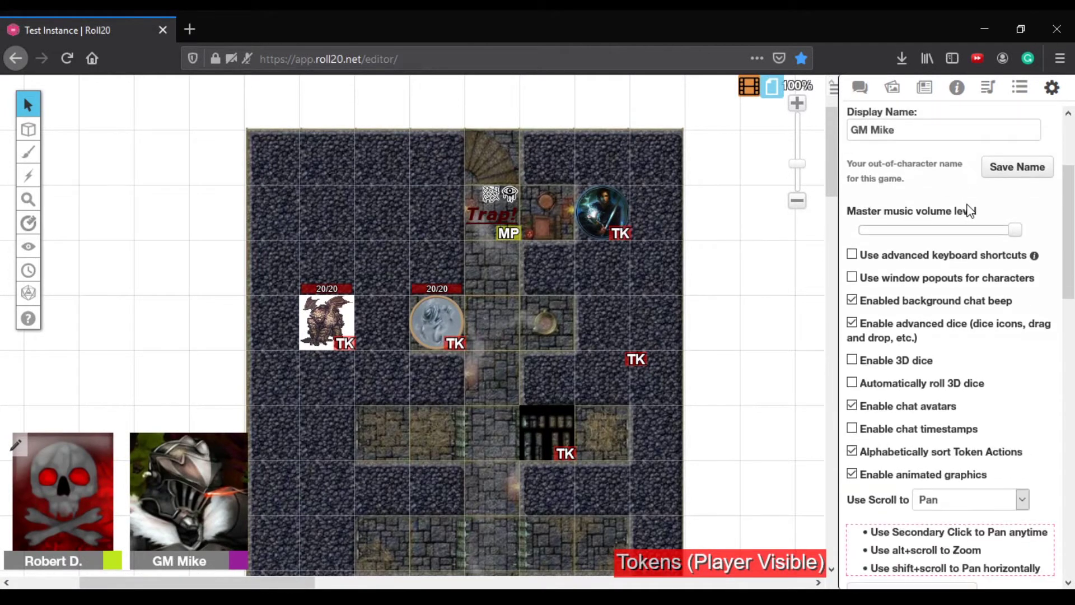
pyautogui.scroll(-3, 970, 211)
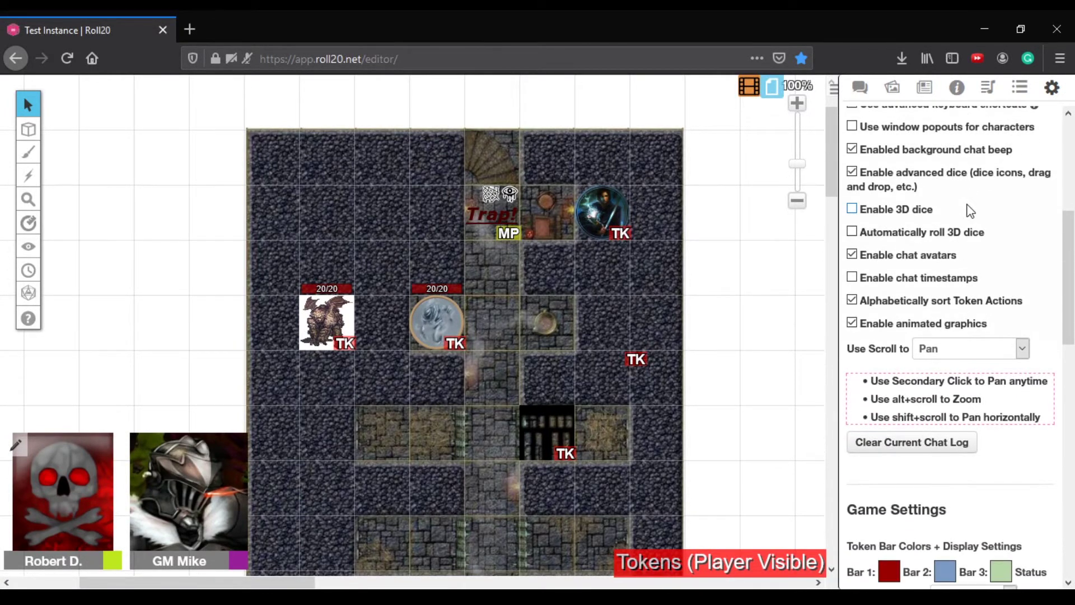
pyautogui.scroll(6, 970, 211)
pyautogui.scroll(-2, 968, 209)
pyautogui.scroll(1, 968, 205)
pyautogui.scroll(-9, 968, 204)
pyautogui.scroll(-3, 968, 206)
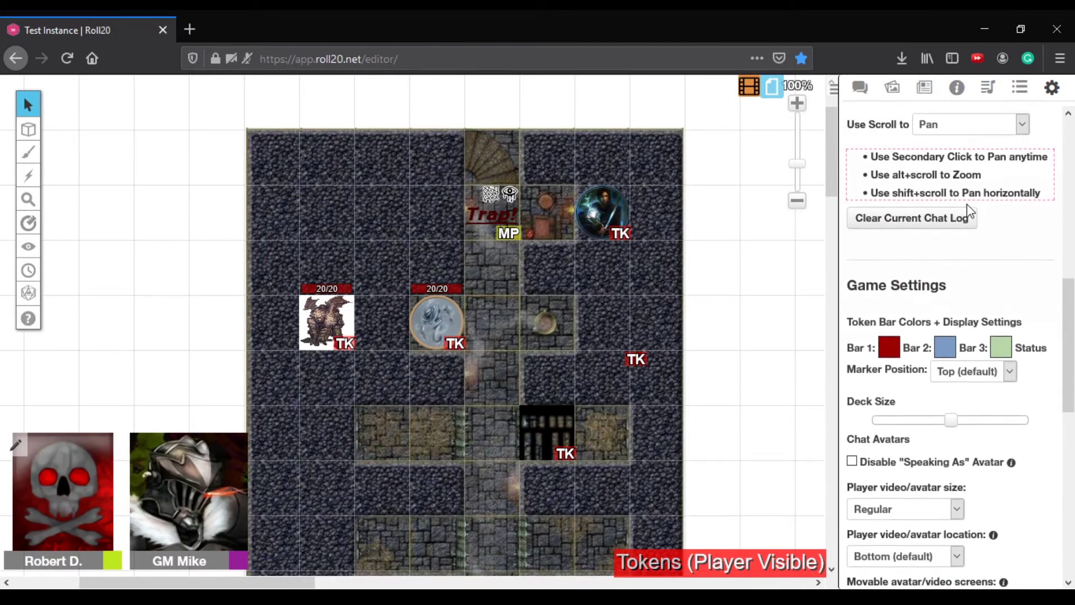
pyautogui.scroll(-3, 970, 211)
pyautogui.scroll(5, 970, 211)
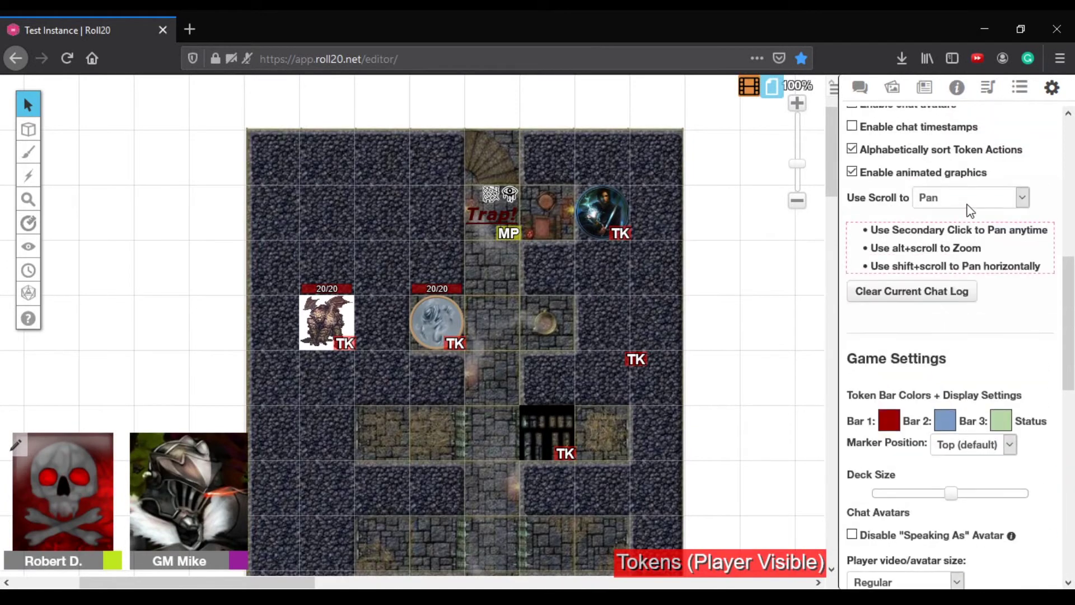
pyautogui.scroll(-10, 971, 210)
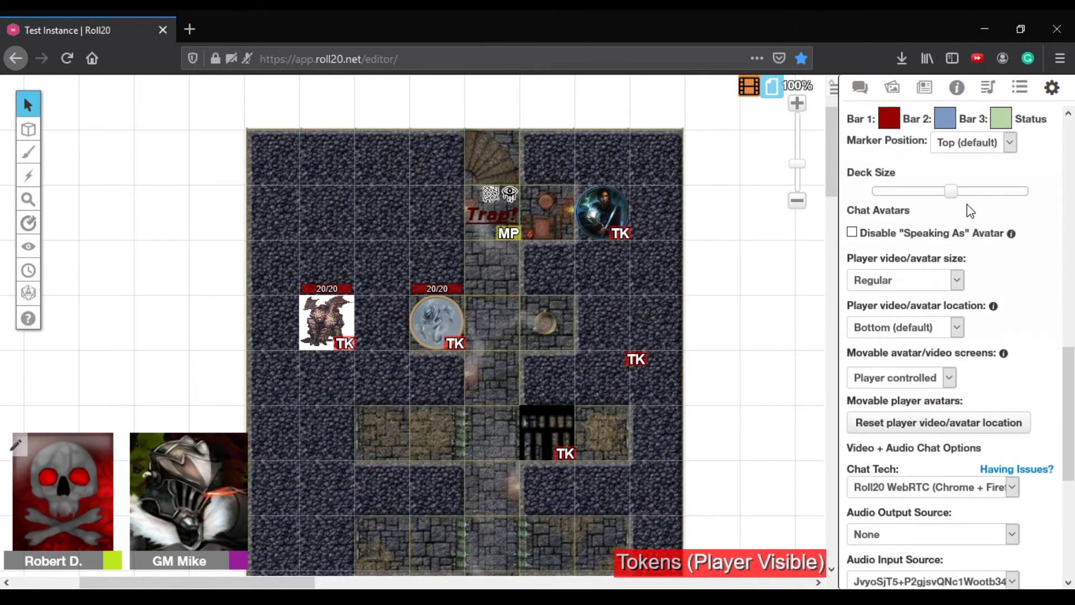
pyautogui.scroll(12, 970, 212)
pyautogui.scroll(3, 971, 211)
pyautogui.scroll(-8, 970, 212)
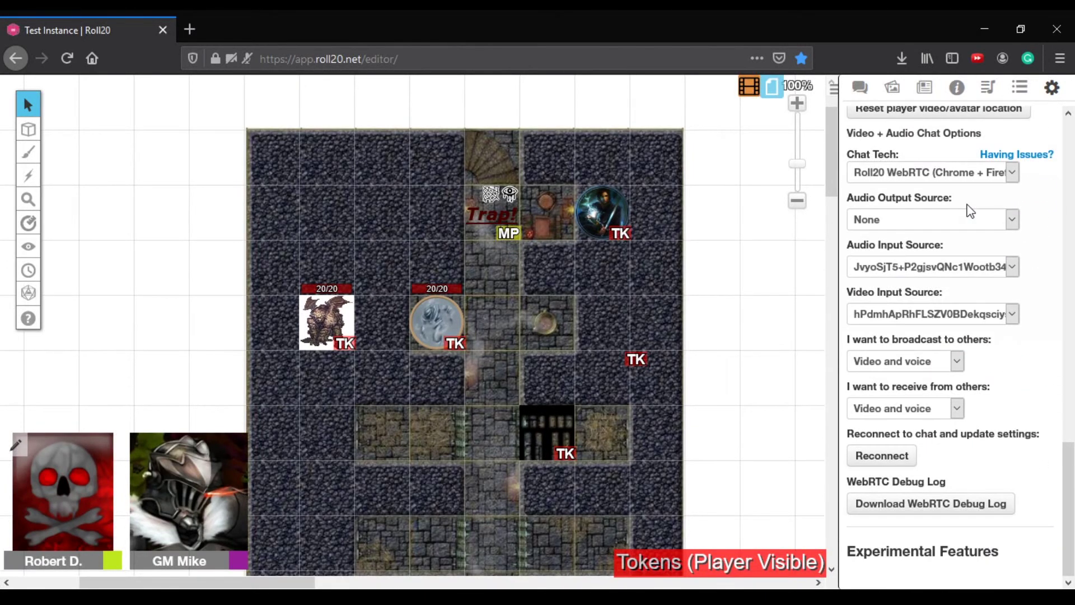
pyautogui.scroll(10, 970, 212)
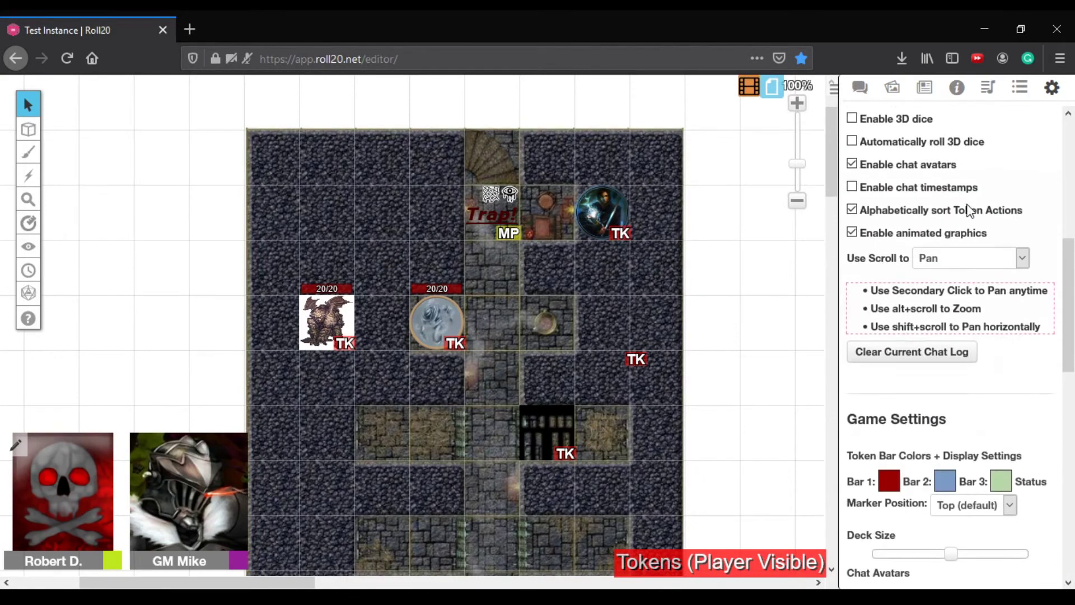
pyautogui.scroll(2, 968, 201)
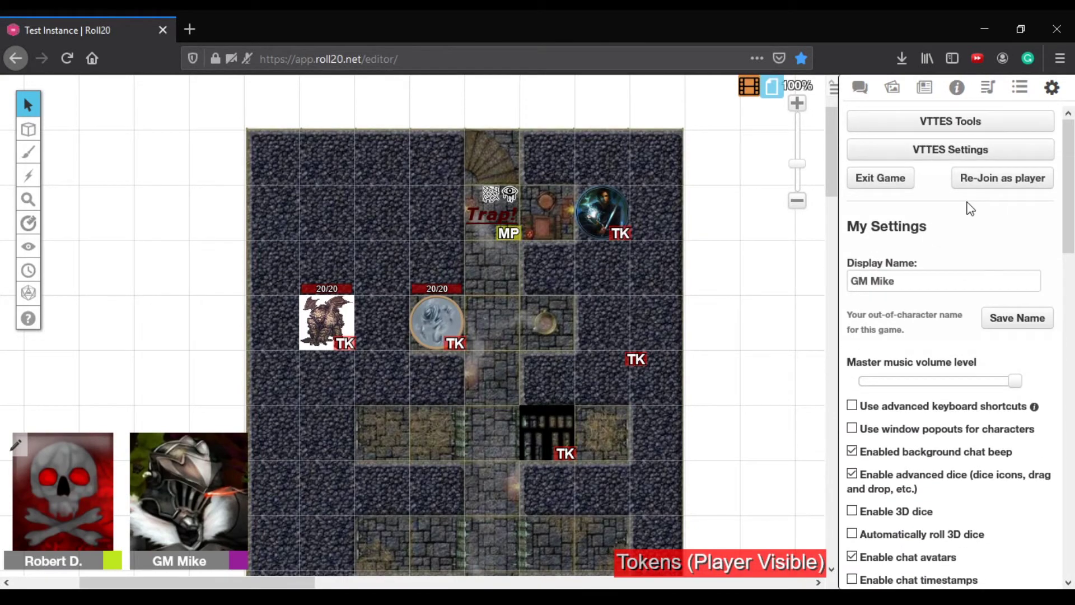
# Step: Show the VTTES Tools with the Bulk 5e OGL Roll type setter, and close them
pyautogui.click(953, 129)
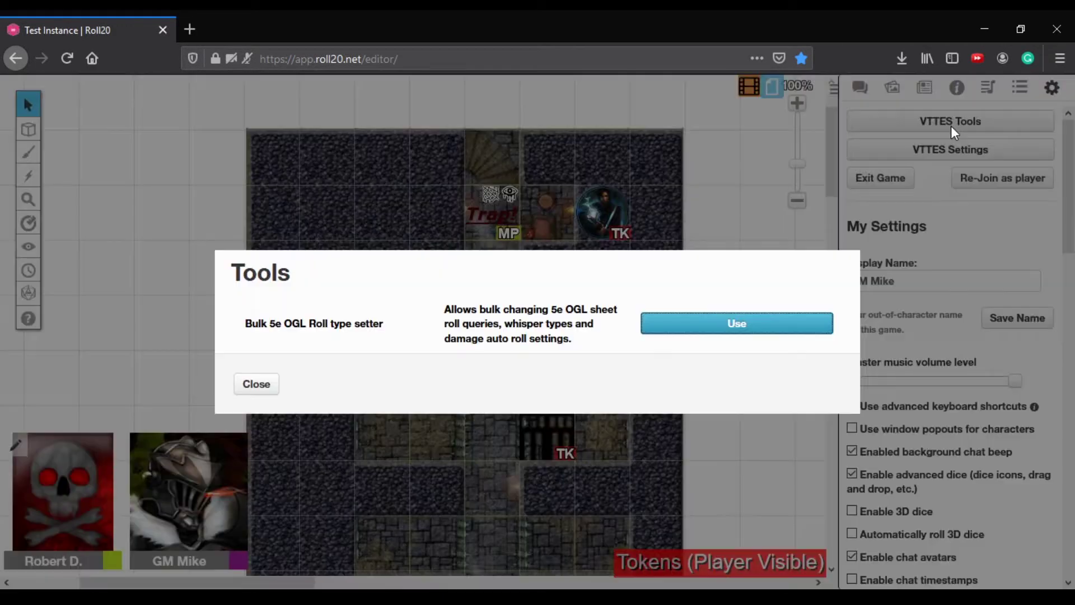
pyautogui.click(266, 390)
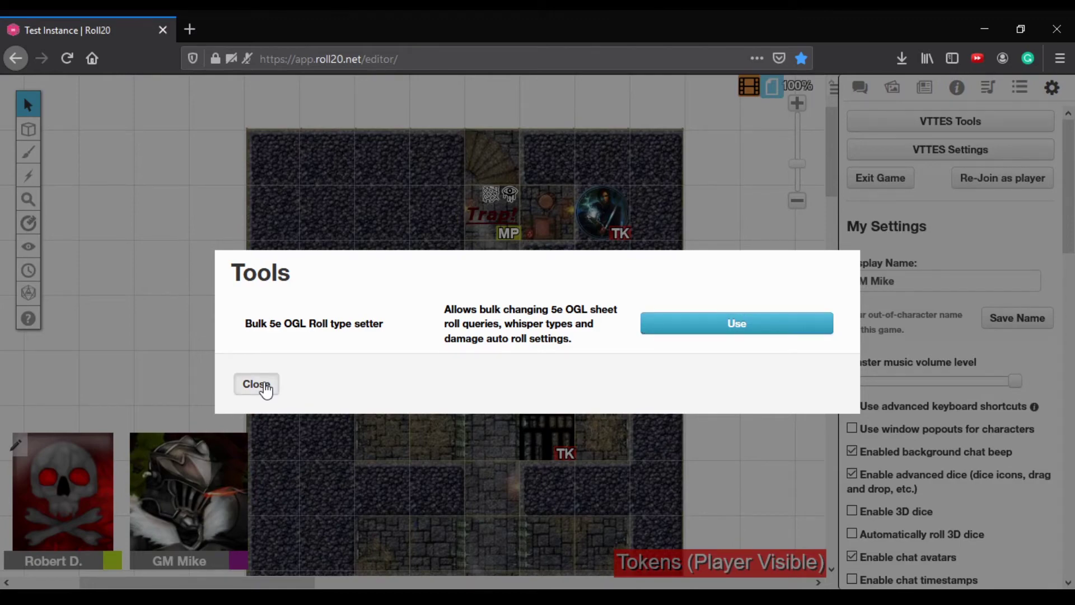
pyautogui.click(266, 390)
# Step: Show the VTT Enhancement Suite module settings and look over the Canvas, Token, Libre and Initiative modules
pyautogui.click(925, 150)
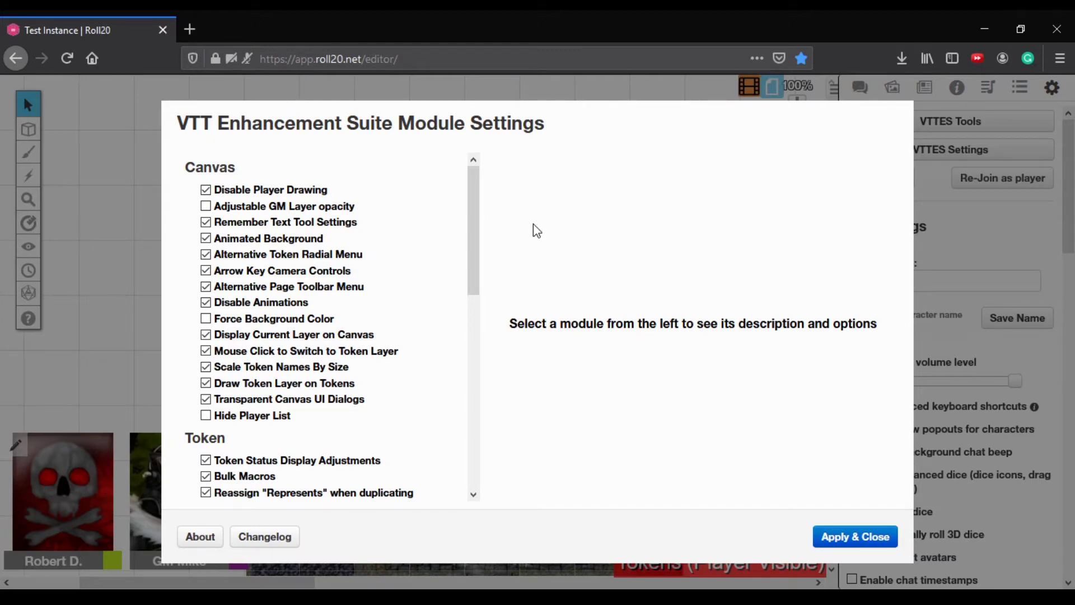
pyautogui.scroll(-4, 347, 336)
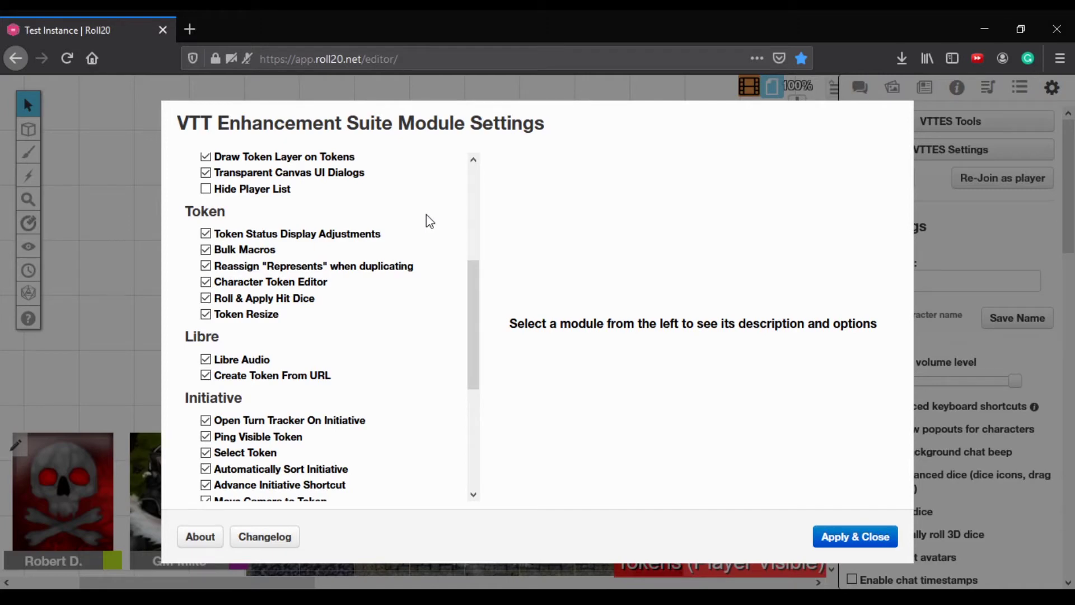
pyautogui.moveTo(469, 280); pyautogui.dragTo(464, 260)
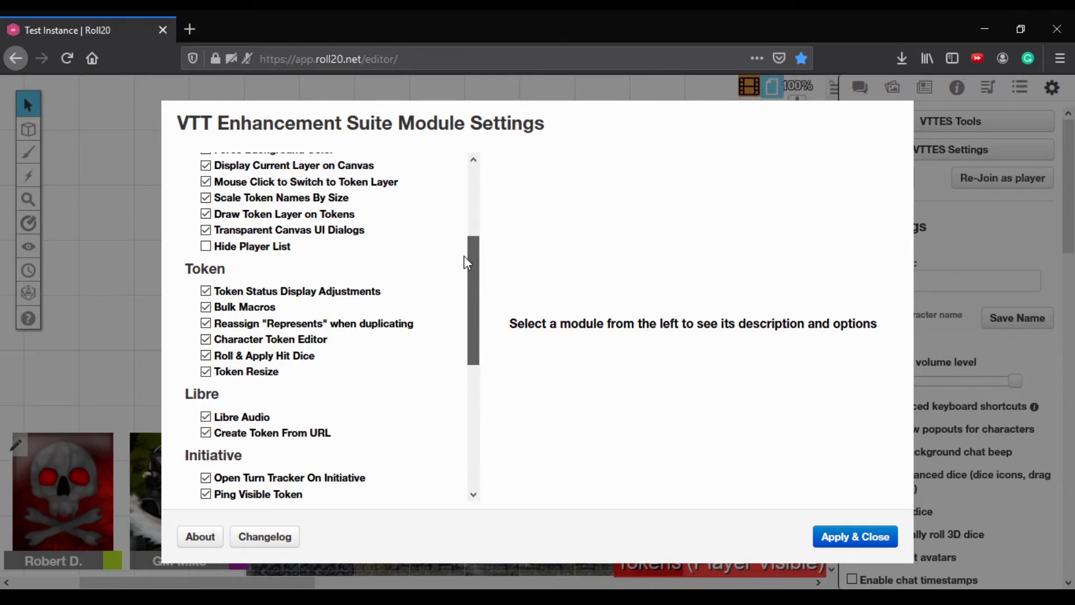
# Step: Review the Bulk Macros module's description, its options and its media example
pyautogui.click(395, 314)
pyautogui.scroll(-2, 778, 228)
pyautogui.scroll(2, 780, 224)
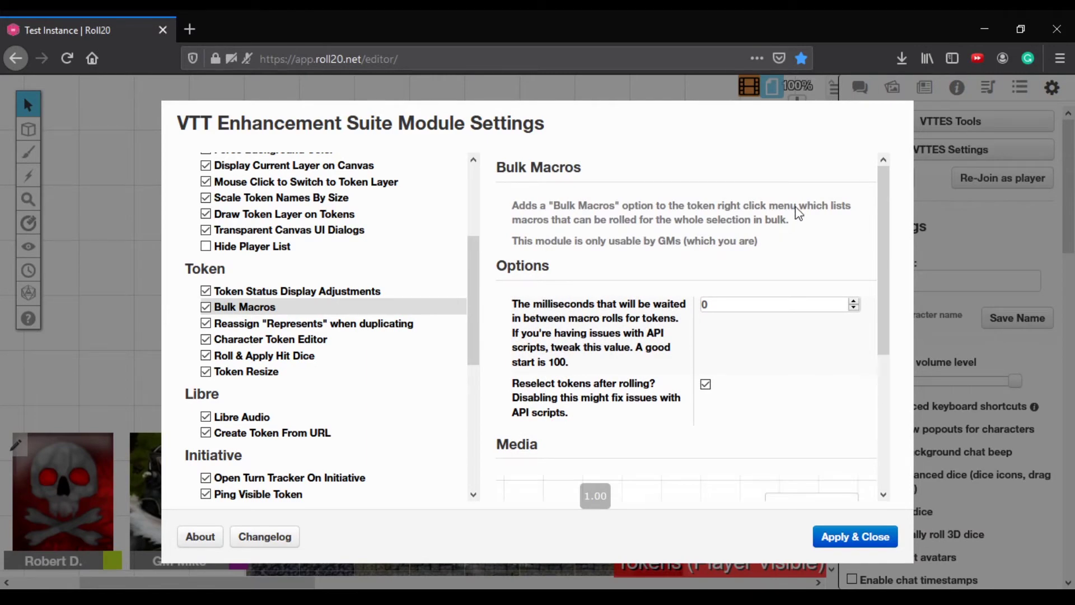
pyautogui.scroll(-4, 798, 213)
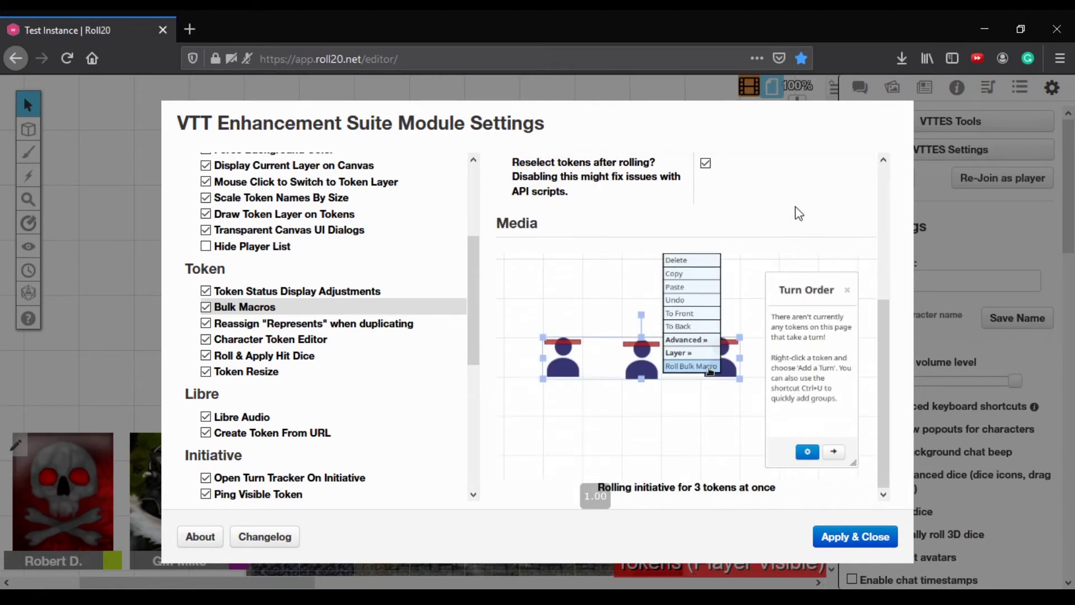
pyautogui.scroll(3, 798, 213)
pyautogui.scroll(-3, 798, 213)
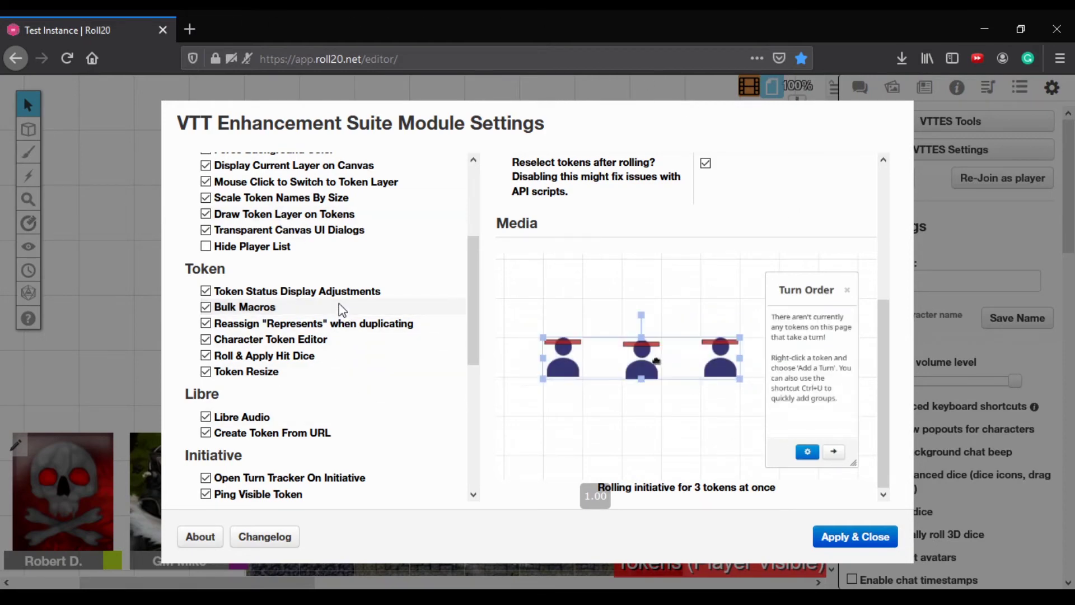
# Step: Review the Token Status Display Adjustments module's icon alpha and placement options and its example image
pyautogui.click(305, 290)
pyautogui.scroll(-3, 602, 288)
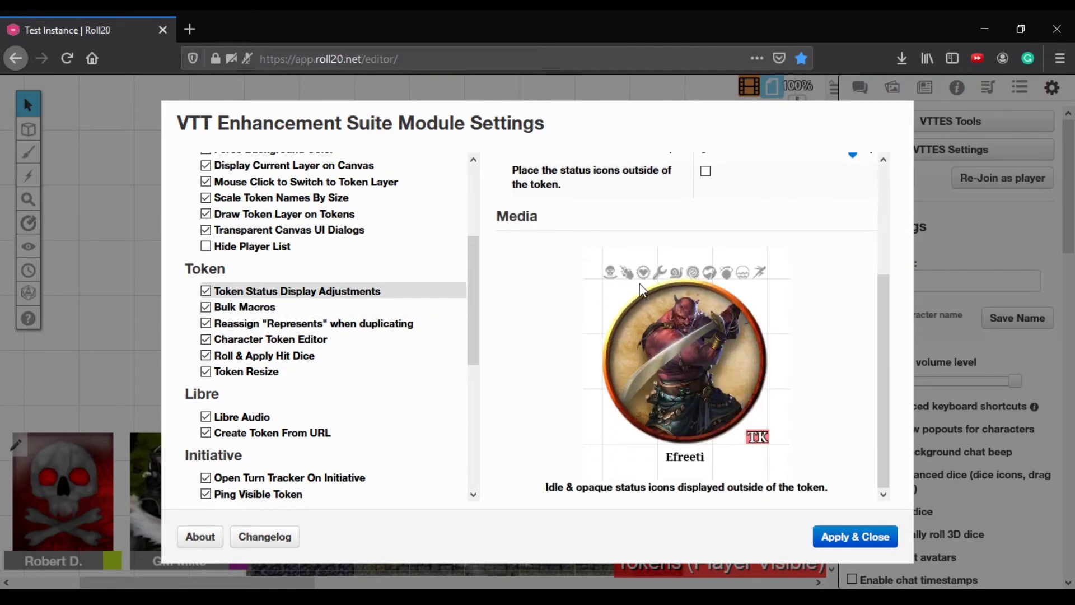
pyautogui.scroll(3, 660, 288)
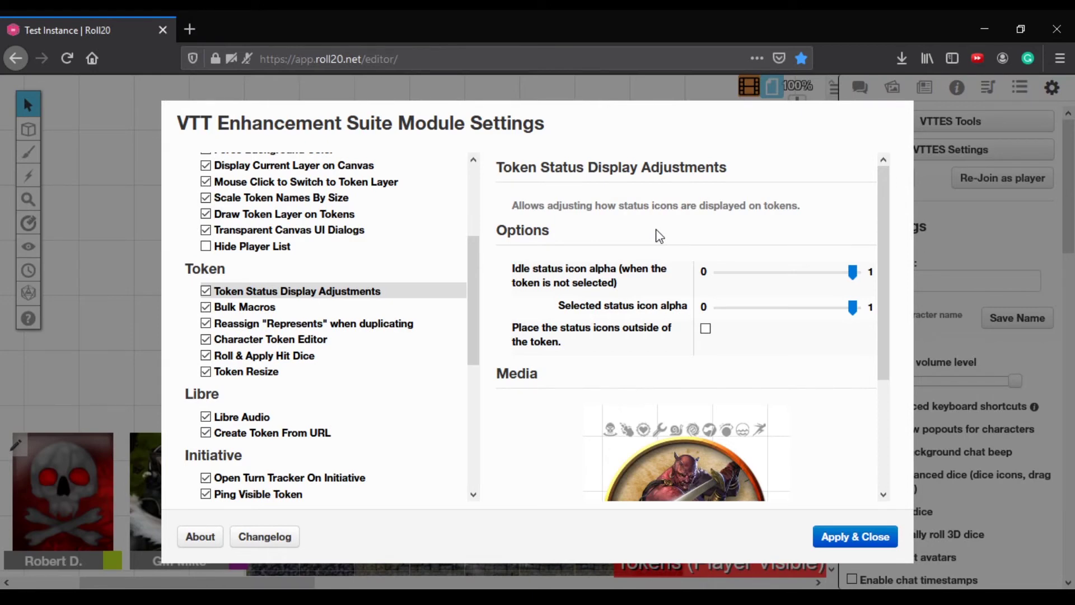
pyautogui.scroll(-3, 659, 236)
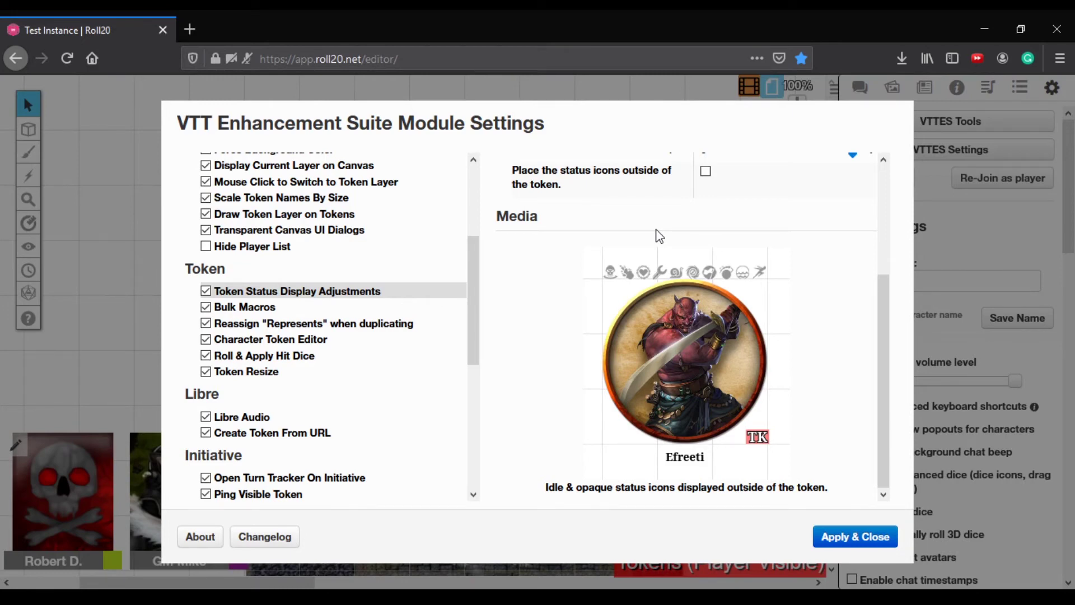
pyautogui.scroll(3, 758, 354)
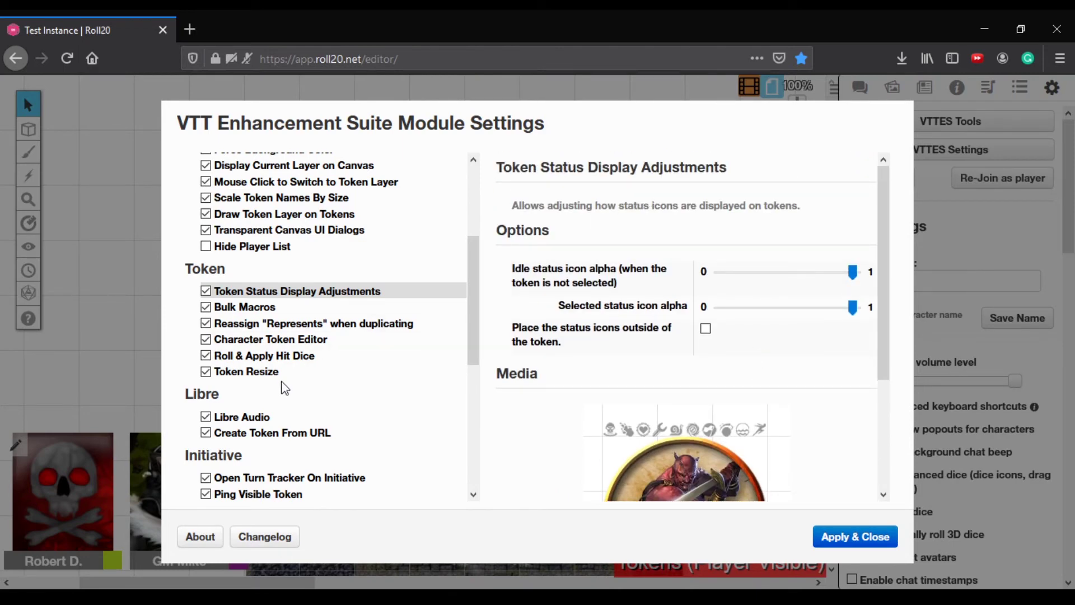
# Step: Check the Token Resize module and review the Roll & Apply Hit Dice module's description, options and media example
pyautogui.click(302, 372)
pyautogui.click(308, 359)
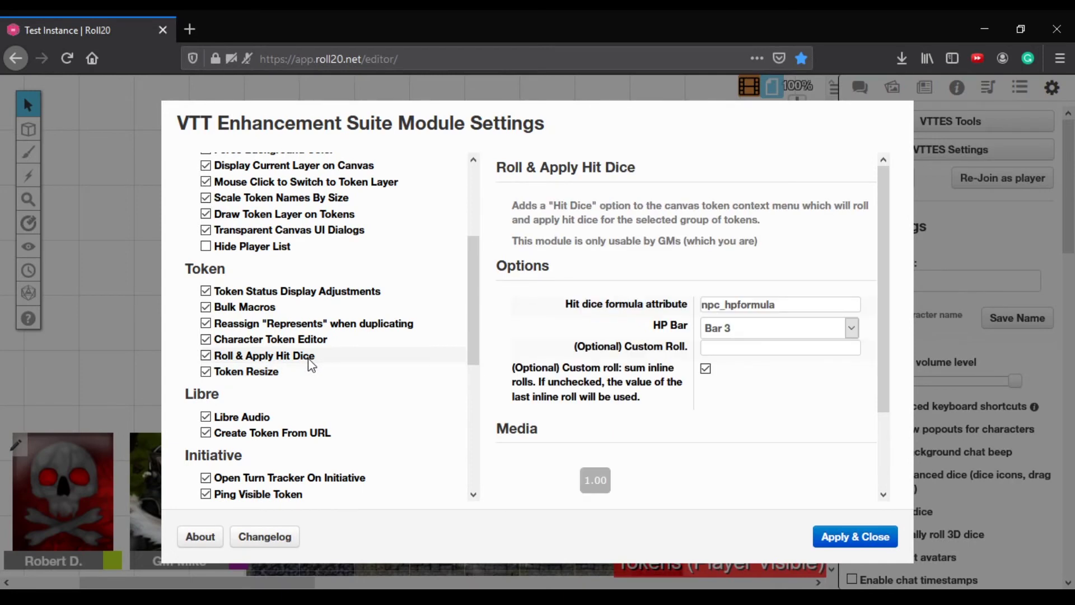
pyautogui.scroll(-2, 655, 283)
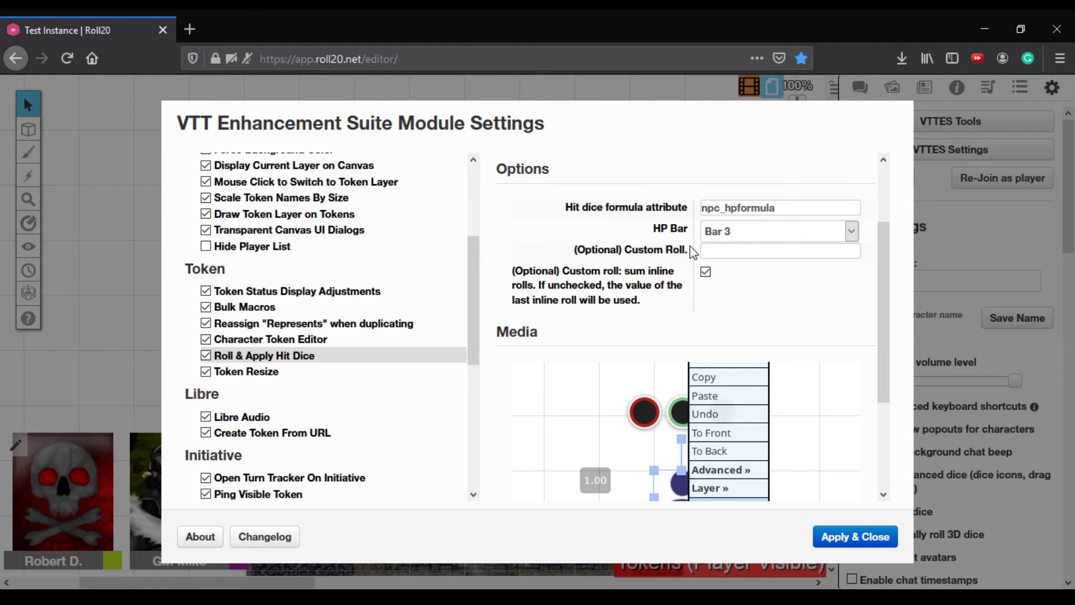
pyautogui.scroll(-3, 702, 247)
pyautogui.scroll(1, 706, 246)
pyautogui.scroll(1, 709, 248)
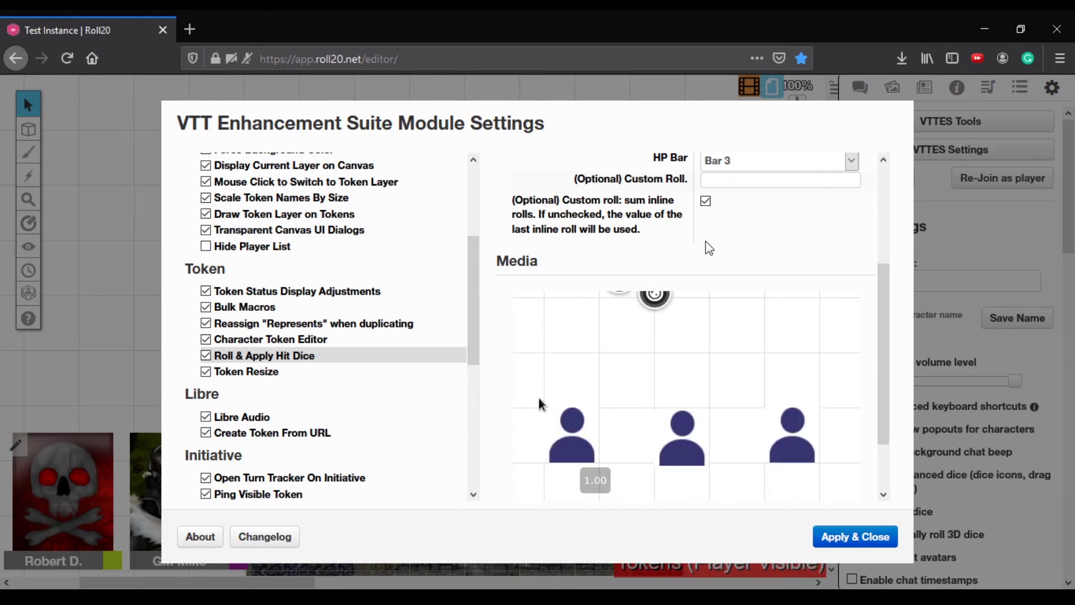
pyautogui.scroll(3, 708, 246)
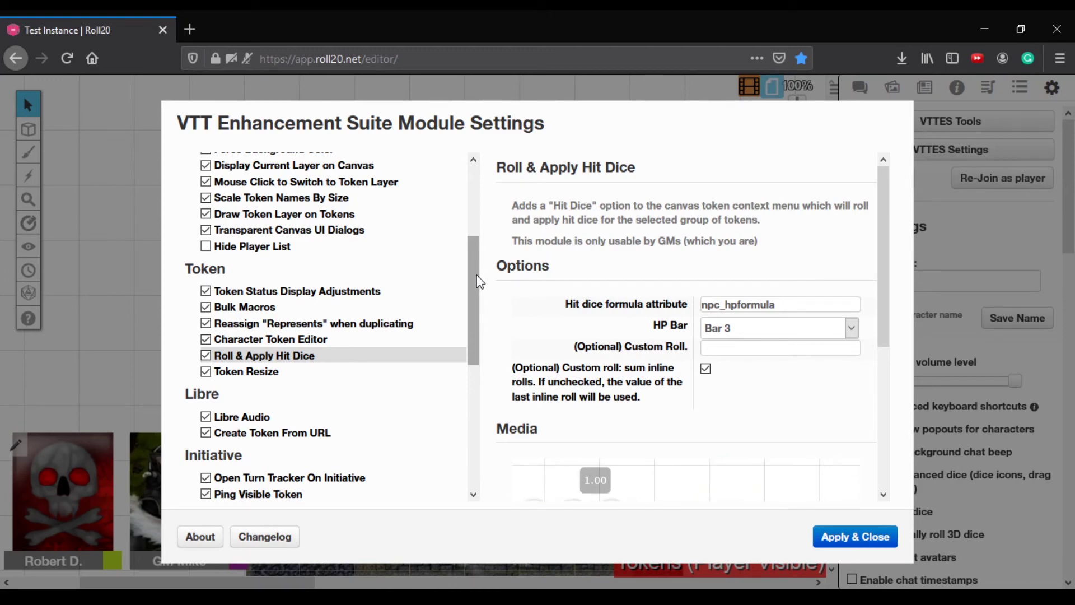
# Step: Read the descriptions of the Libre Audio and Create Token From URL modules and look over the Initiative modules
pyautogui.moveTo(479, 281); pyautogui.dragTo(417, 332)
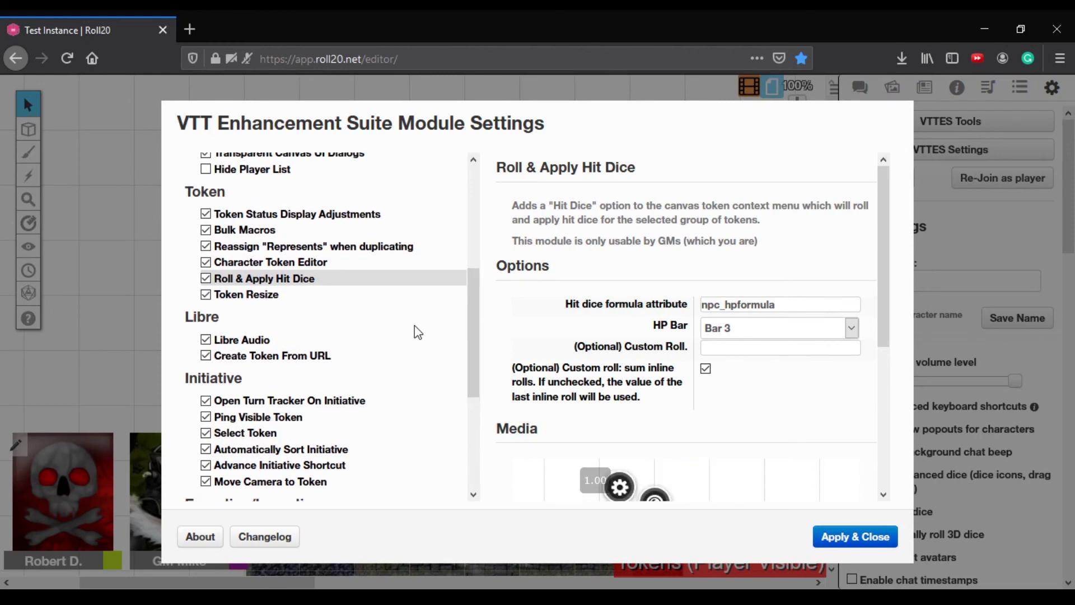
pyautogui.click(386, 339)
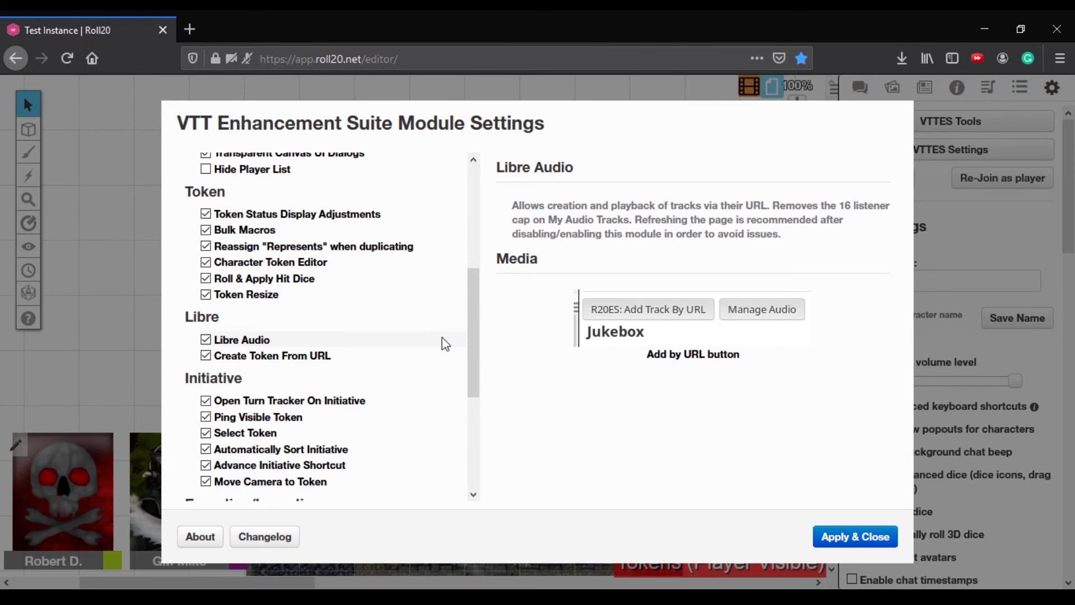
pyautogui.click(375, 361)
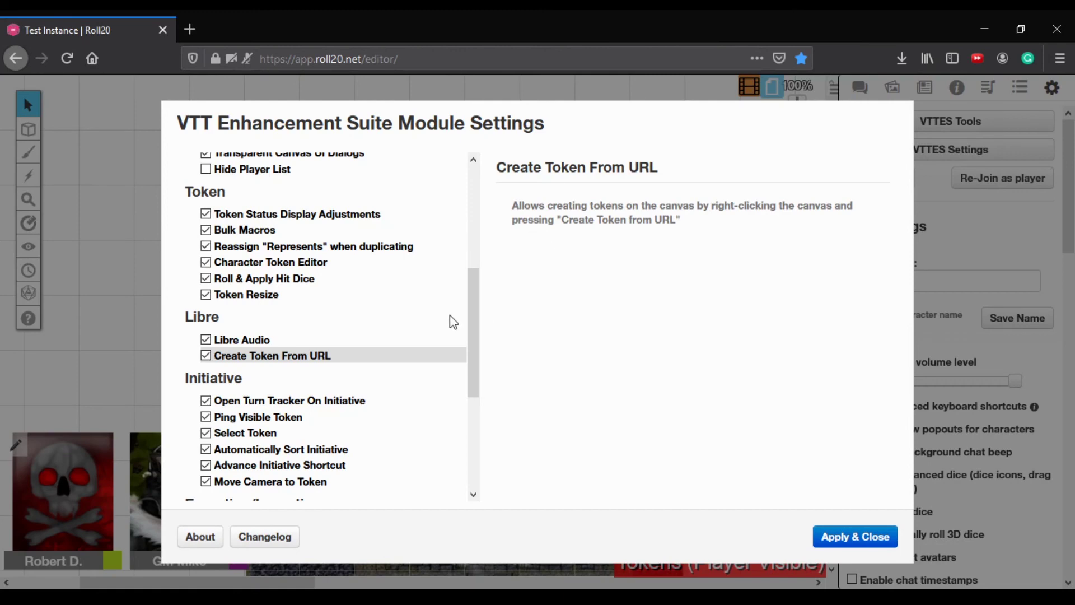
pyautogui.scroll(1, 474, 297)
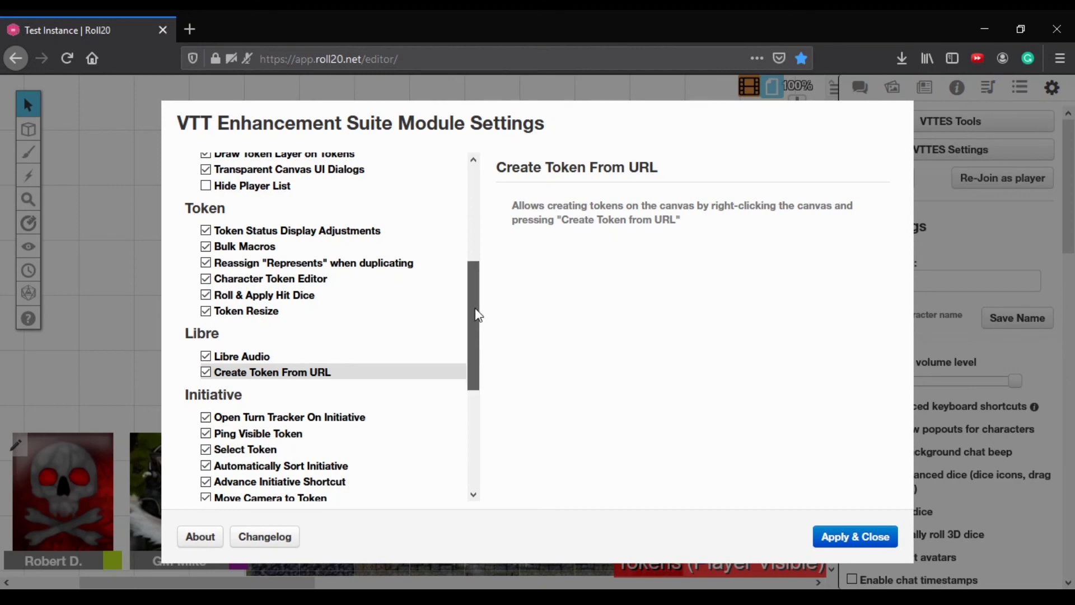
pyautogui.moveTo(475, 312)
pyautogui.mouseDown()
pyautogui.moveTo(472, 302)
pyautogui.moveTo(473, 328)
pyautogui.mouseUp()
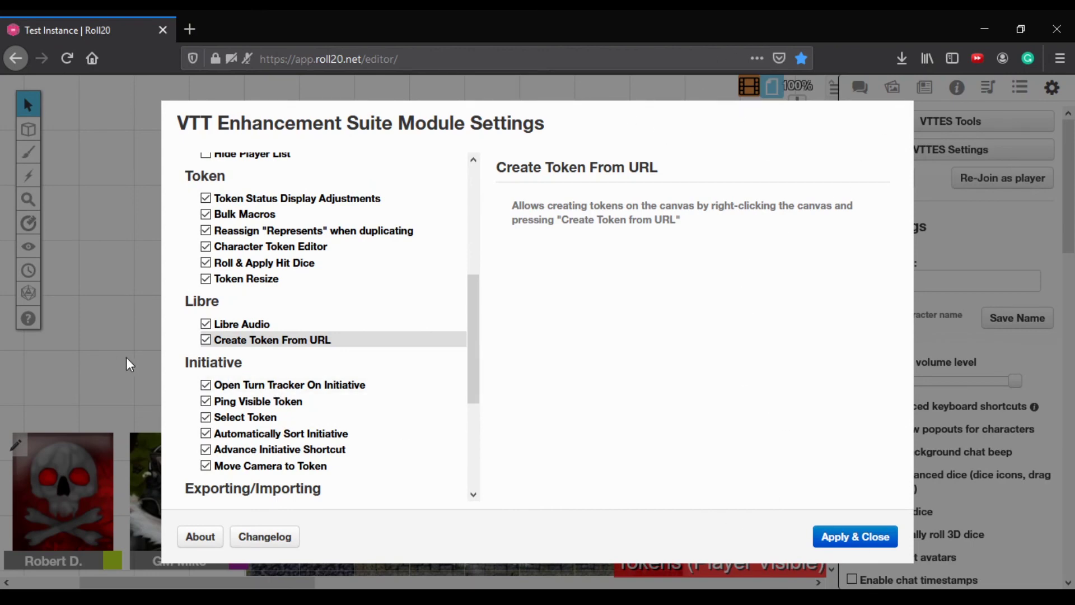
# Step: Apply and close the module settings, and show the personal library folders in the art library
pyautogui.click(864, 538)
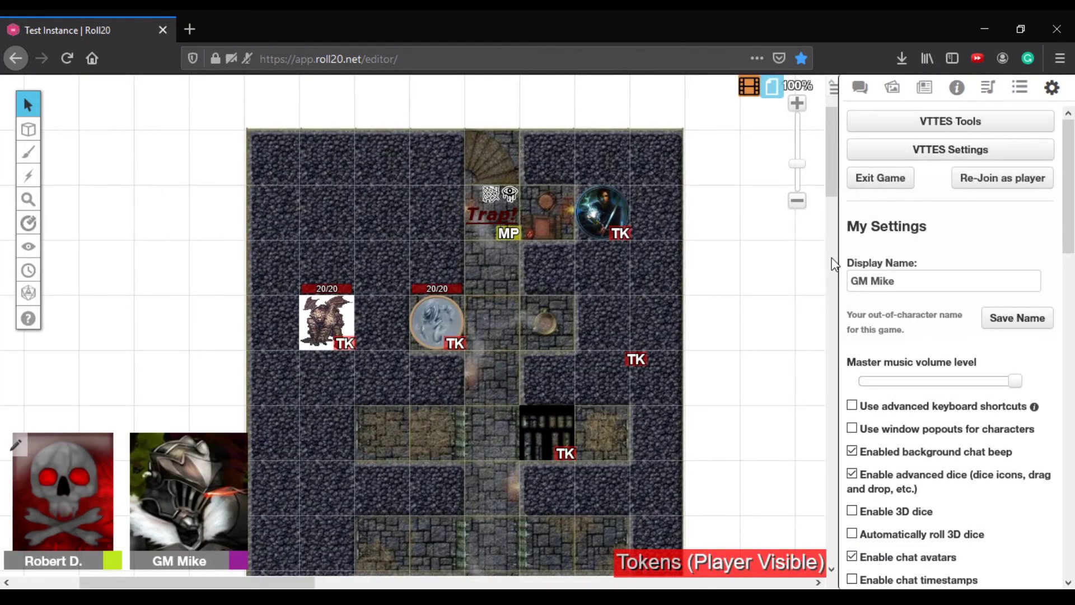
pyautogui.click(893, 93)
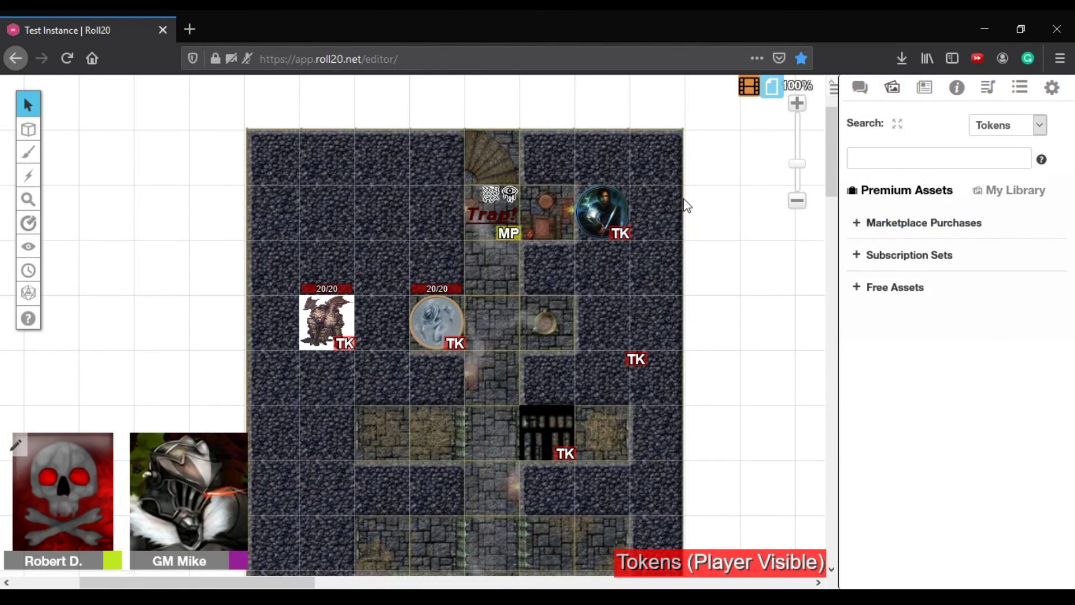
pyautogui.scroll(-2, 677, 199)
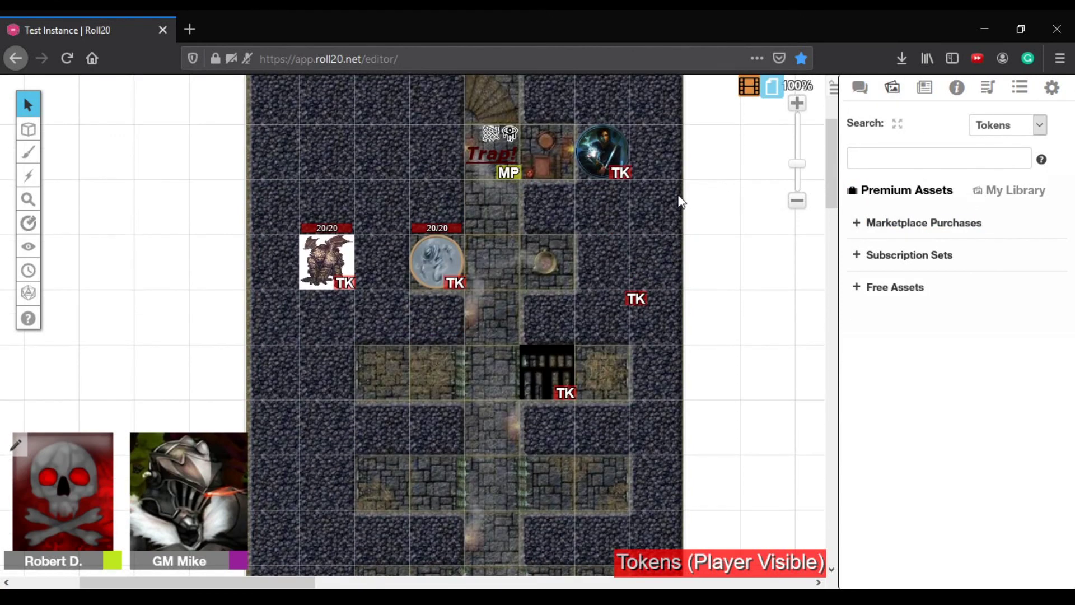
pyautogui.click(865, 225)
pyautogui.click(991, 192)
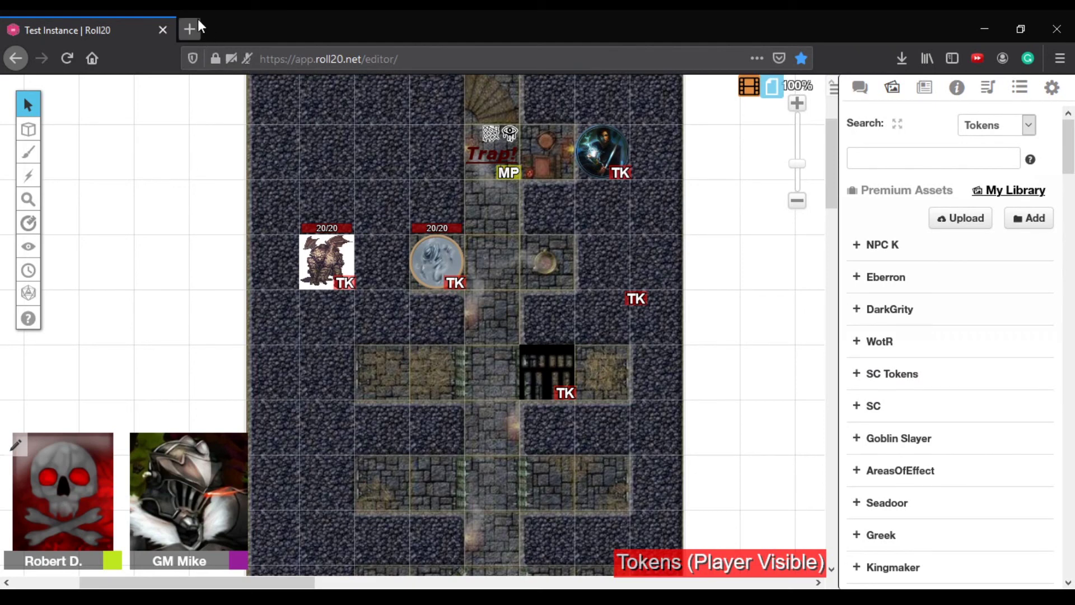
# Step: Start creating a token from a URL in the map's central corridor, and search the web for "orc" in a new browser tab
pyautogui.rightClick(510, 317)
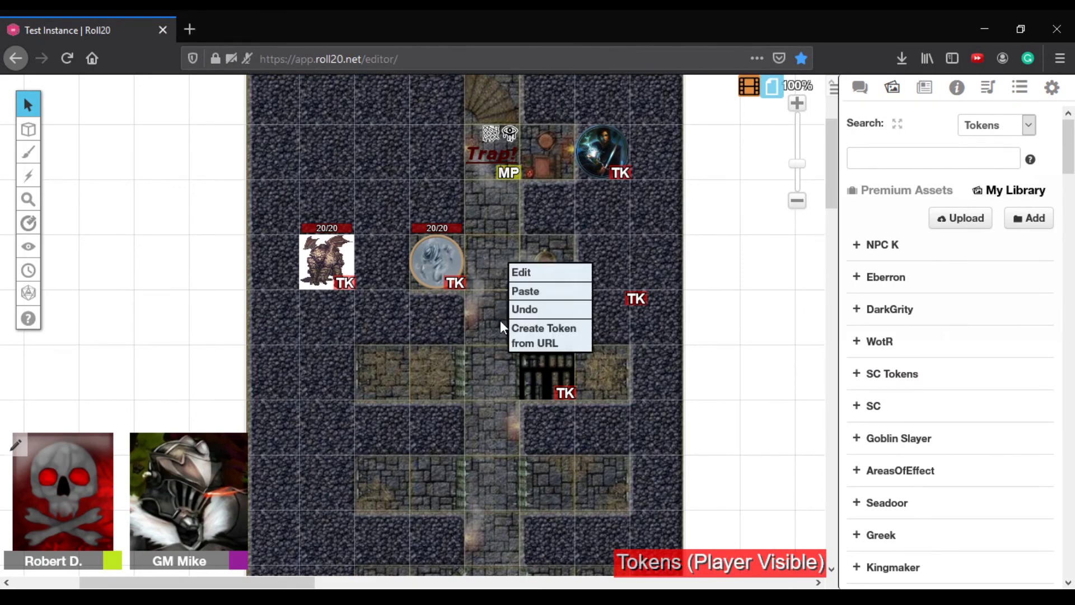
pyautogui.click(531, 334)
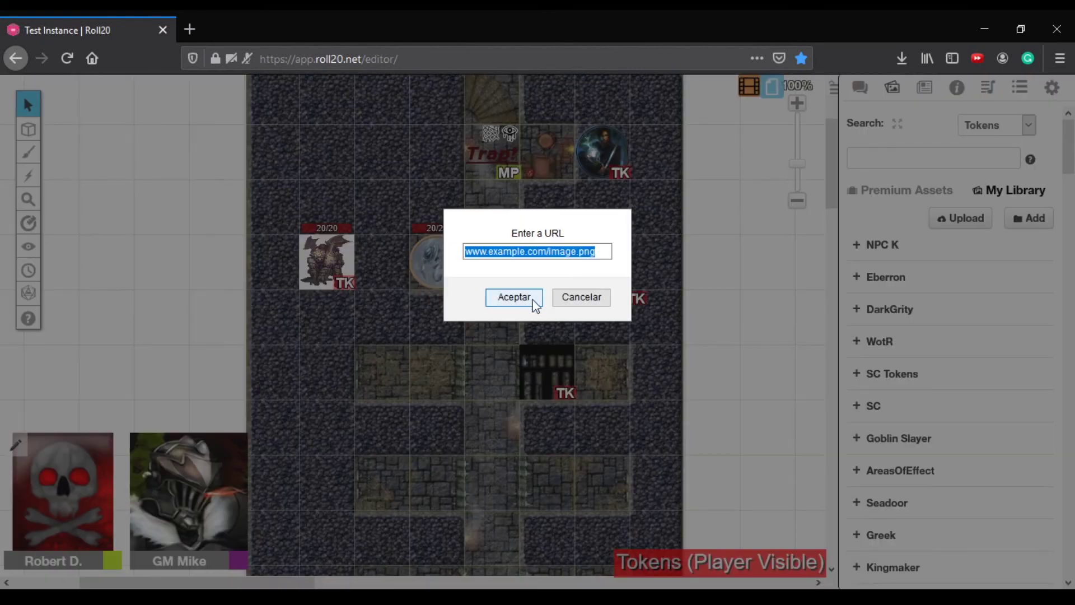
pyautogui.click(192, 31)
pyautogui.click(360, 58)
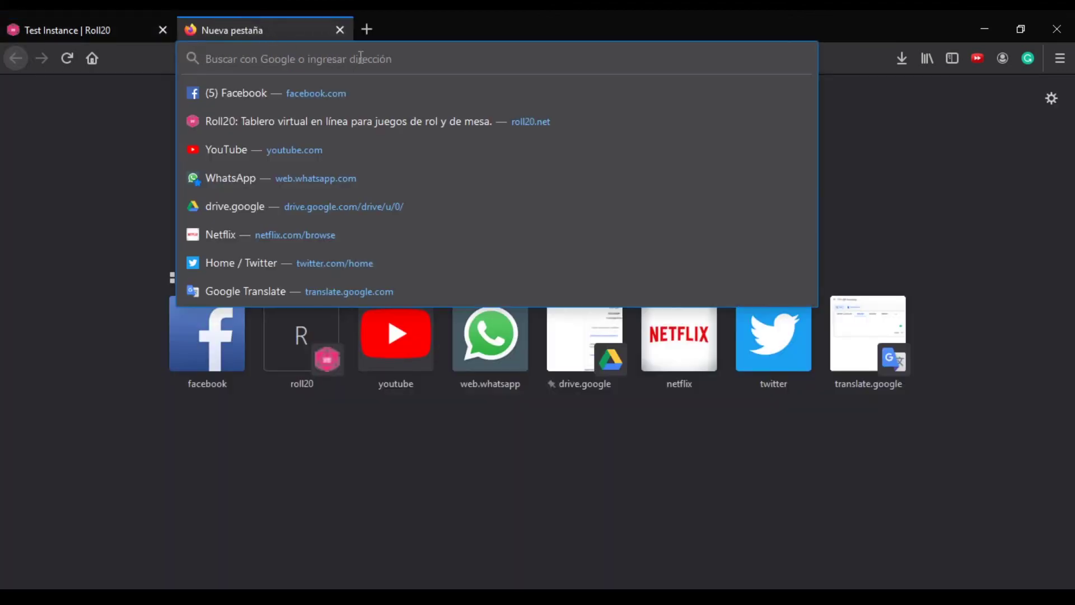
pyautogui.write('orc')
pyautogui.press('Return')
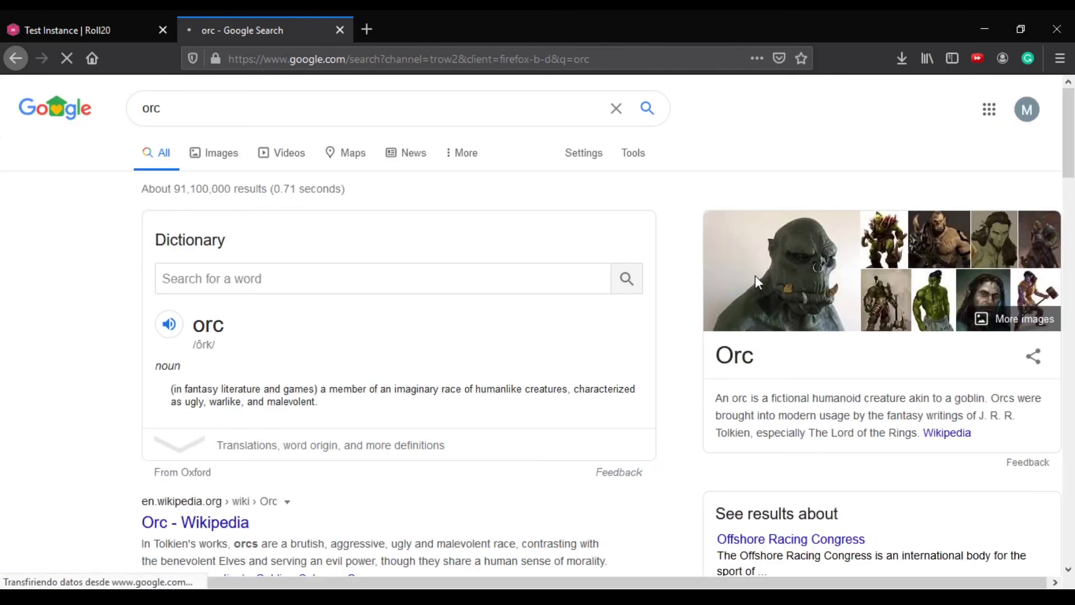
# Step: Copy the address of the Wikipedia orc picture from the image results and create the map token from that URL
pyautogui.click(756, 279)
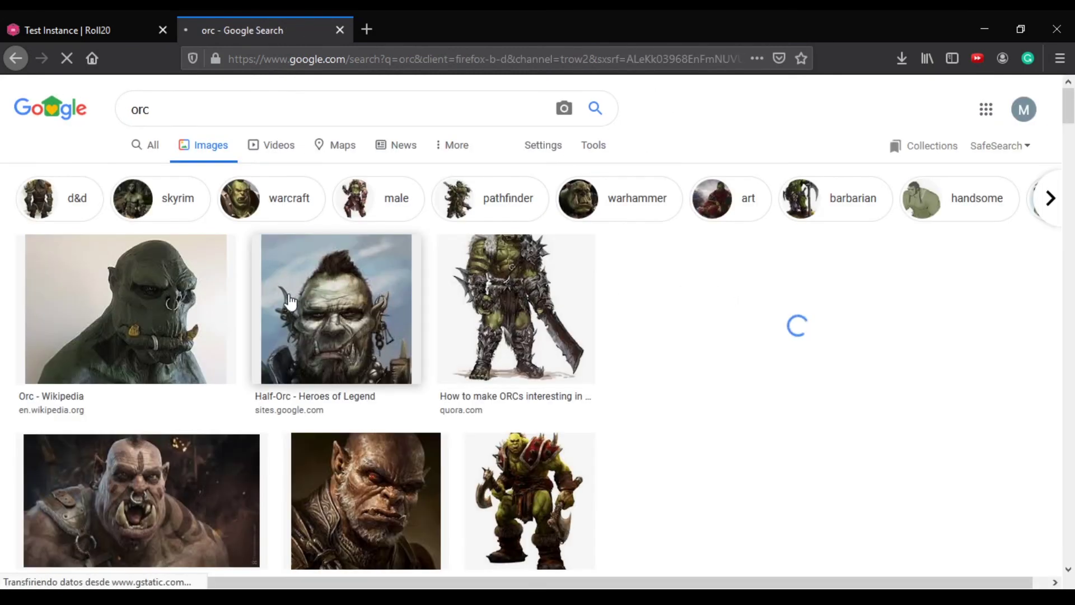
pyautogui.click(199, 297)
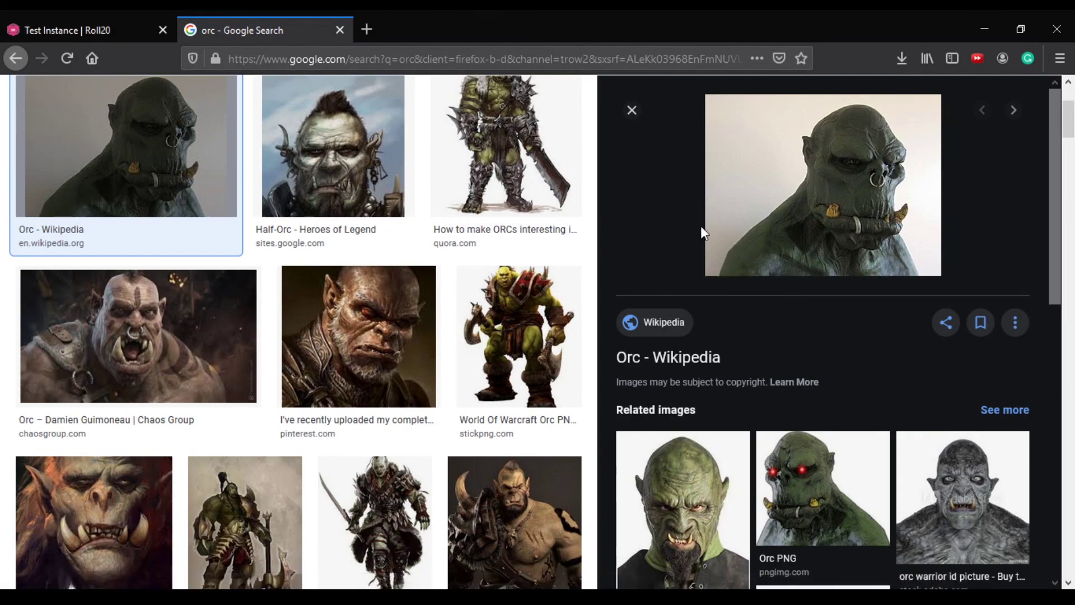
pyautogui.click(340, 31)
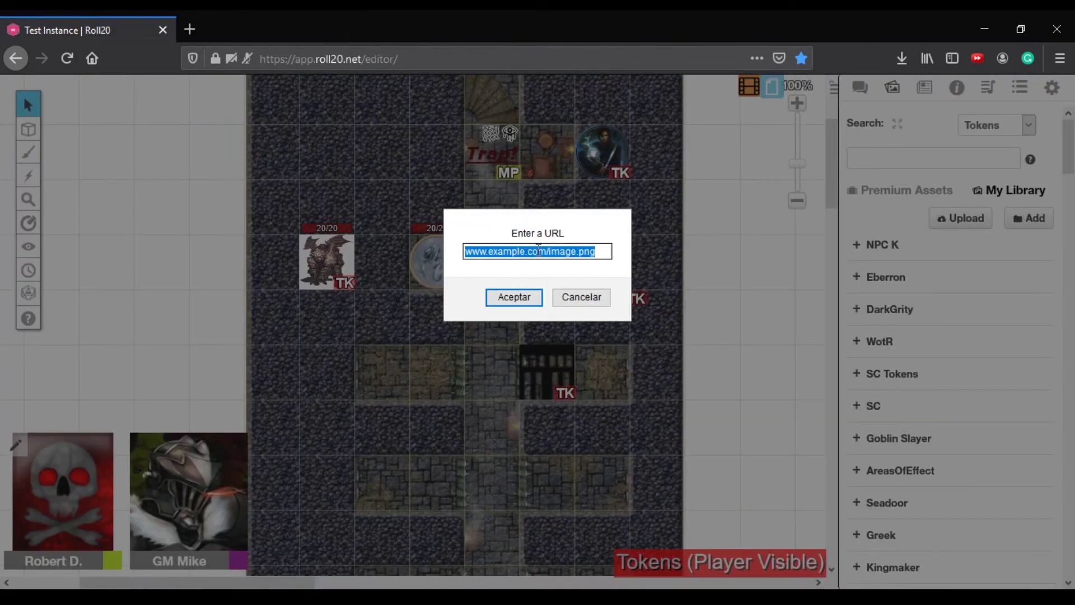
pyautogui.hotkey('ctrl', 'v')
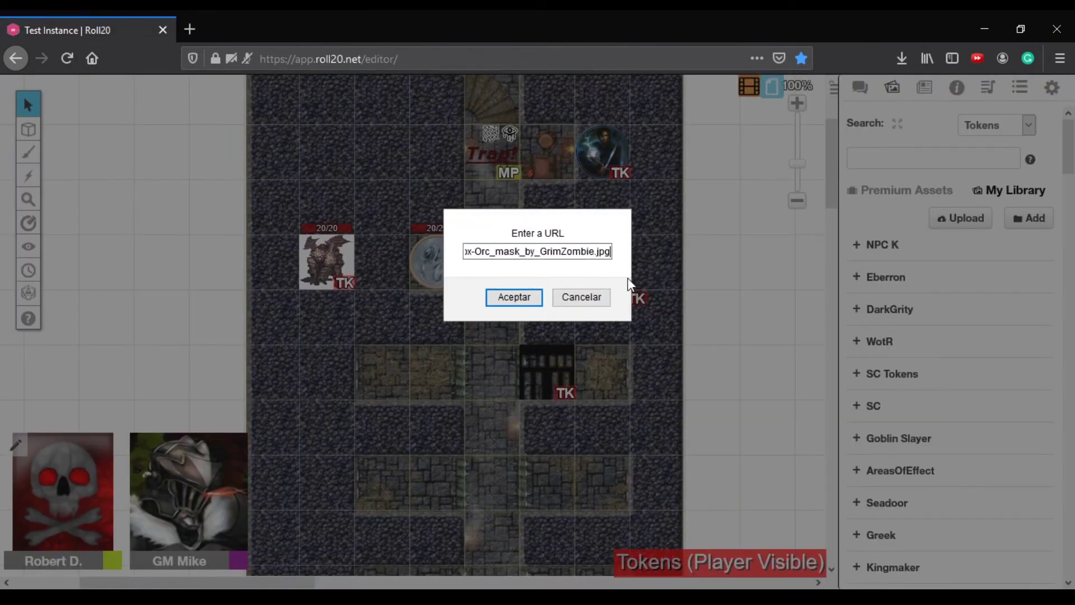
pyautogui.click(523, 297)
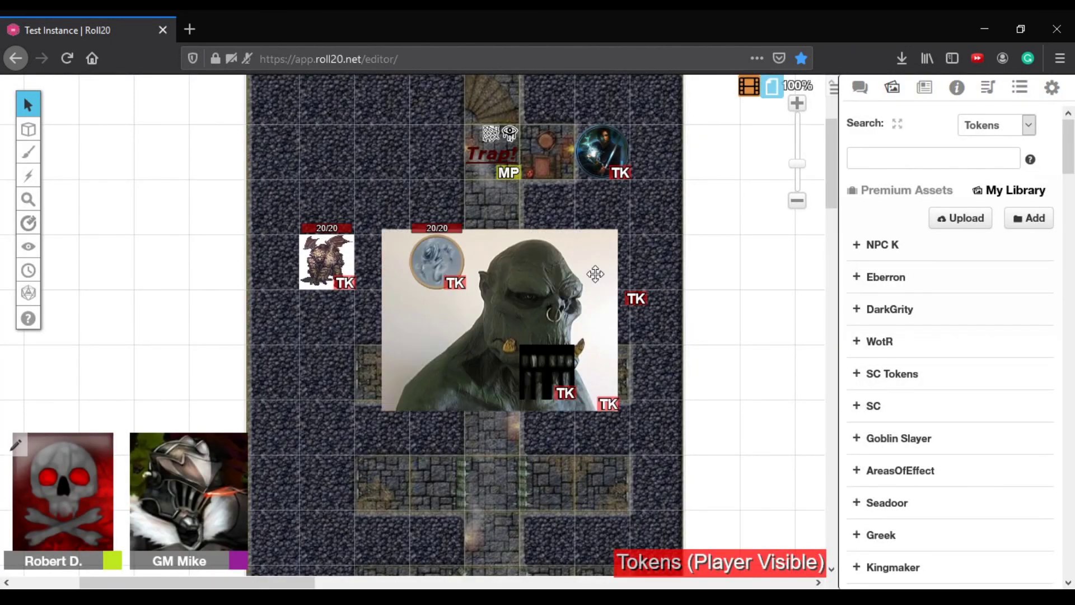
# Step: Delete the orc picture token from the map
pyautogui.click(596, 274)
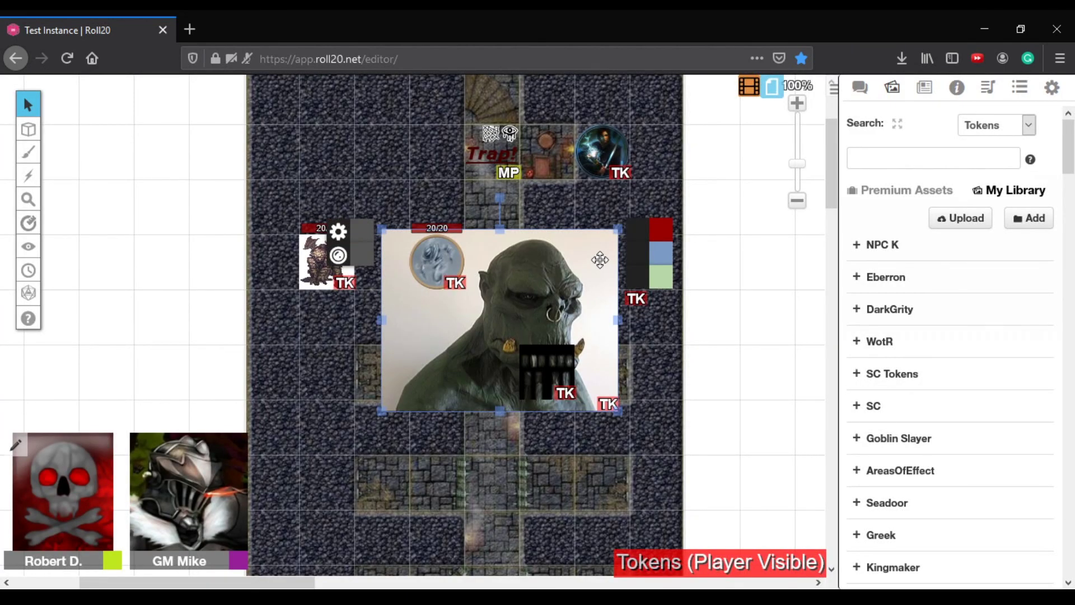
pyautogui.press('Delete')
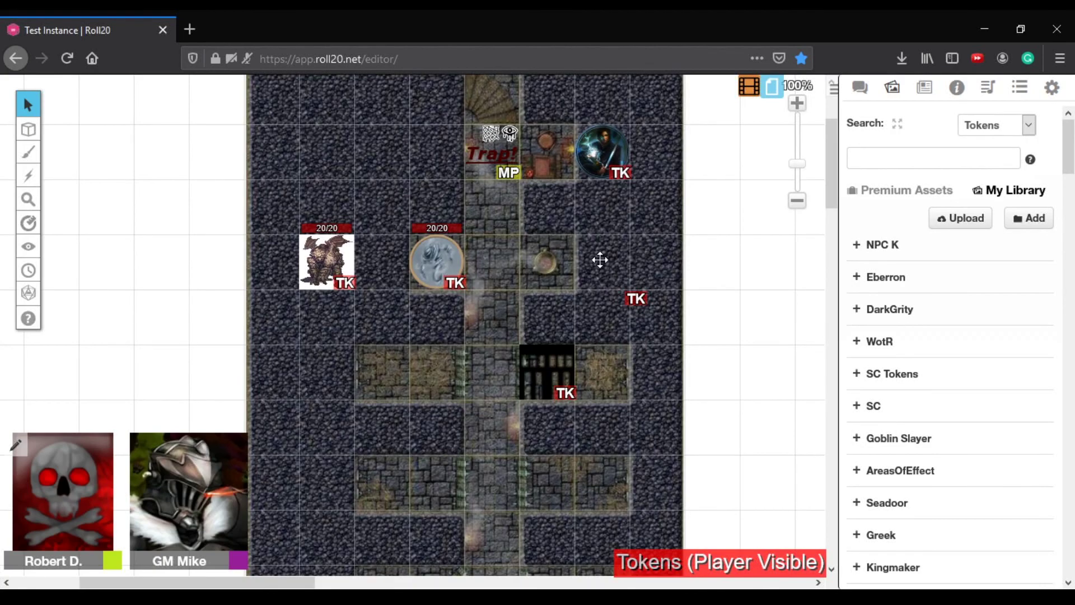